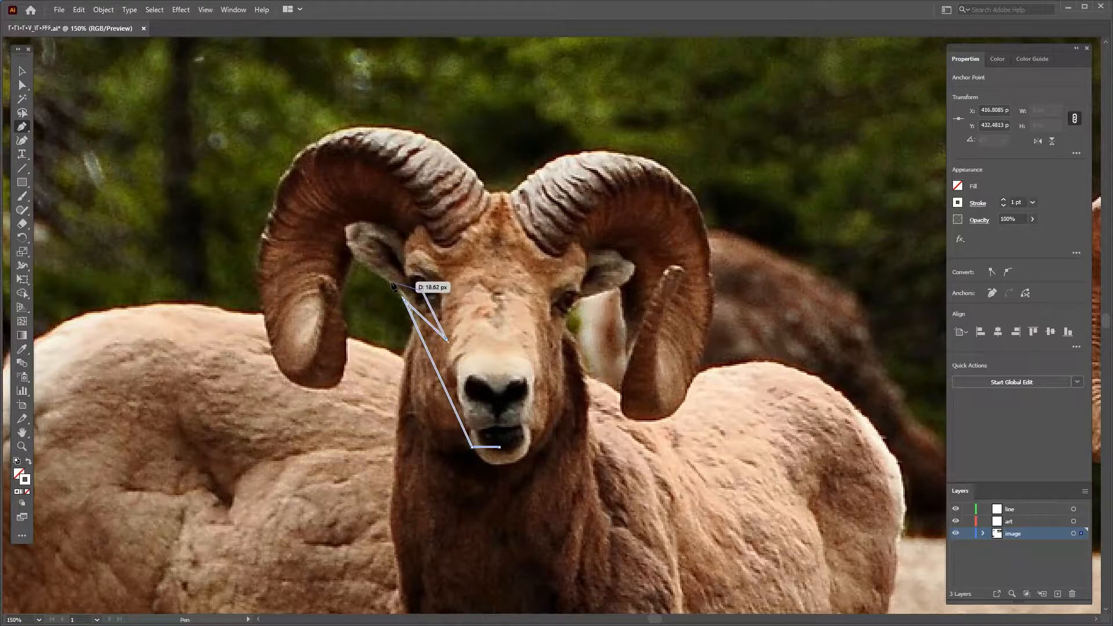
Finish the ram's half-face outline around the ear and forehead, close it along the centre line, and swap stroke to white fill.
click(383, 280)
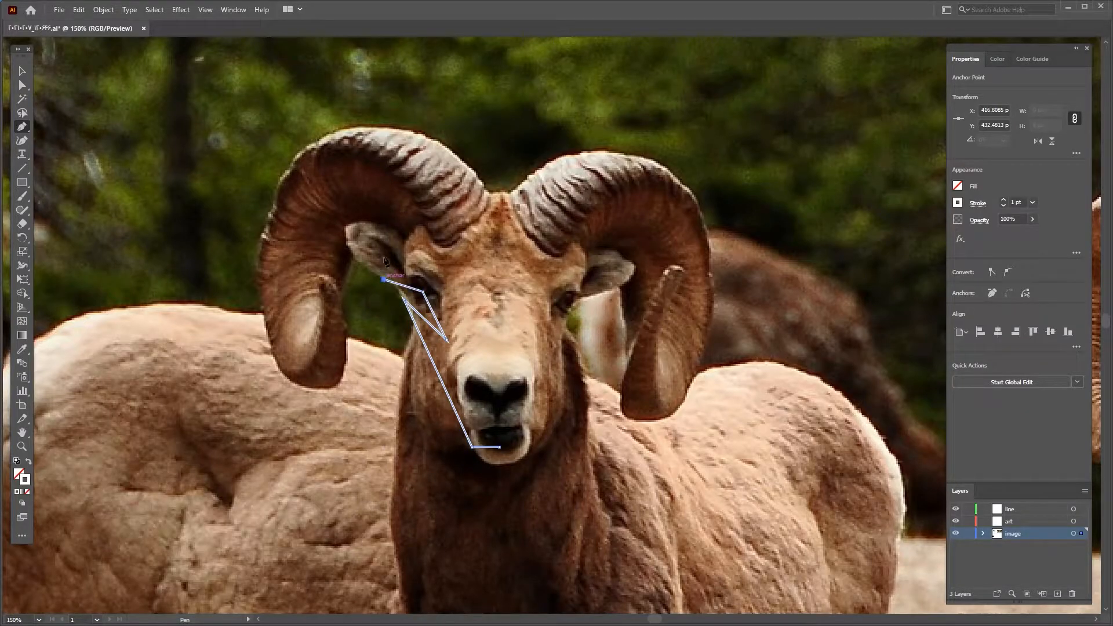
click(372, 208)
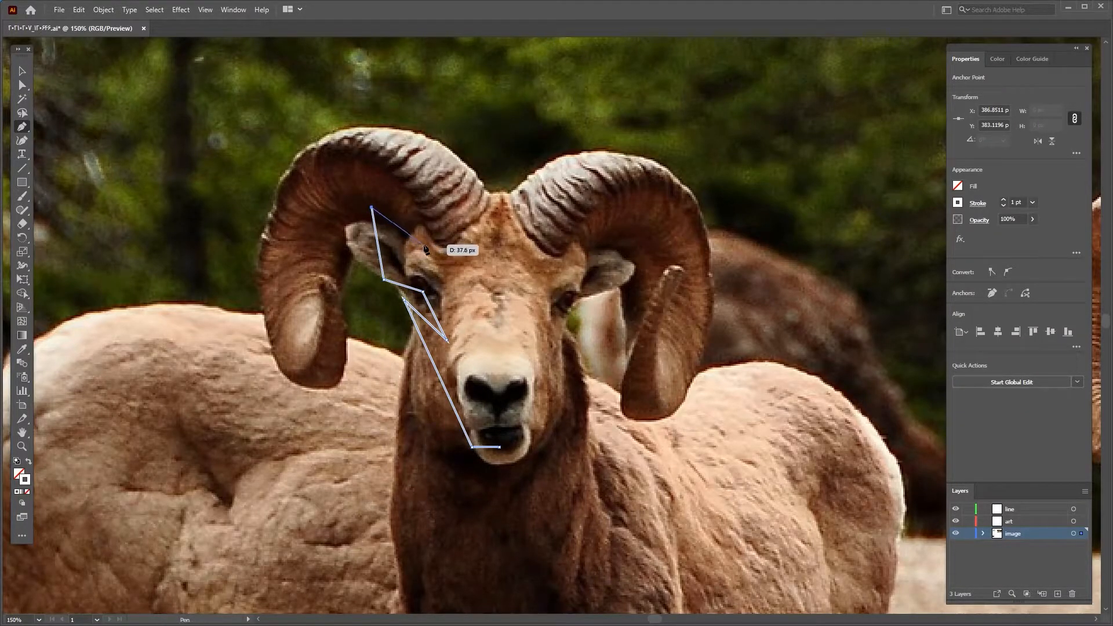
click(423, 243)
click(427, 218)
click(499, 188)
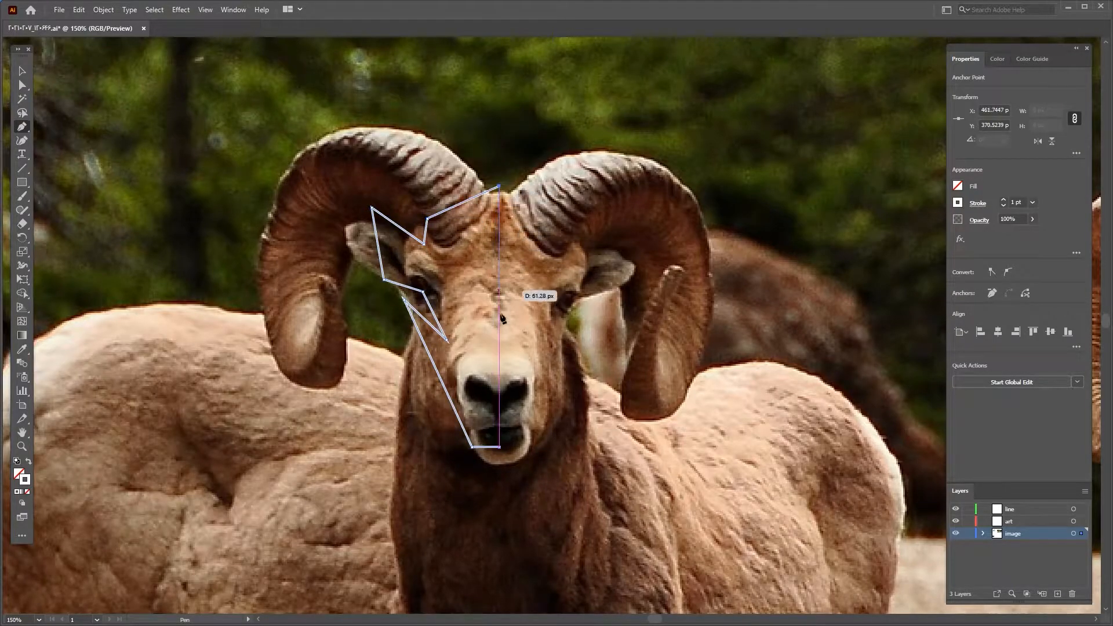
click(500, 446)
click(26, 71)
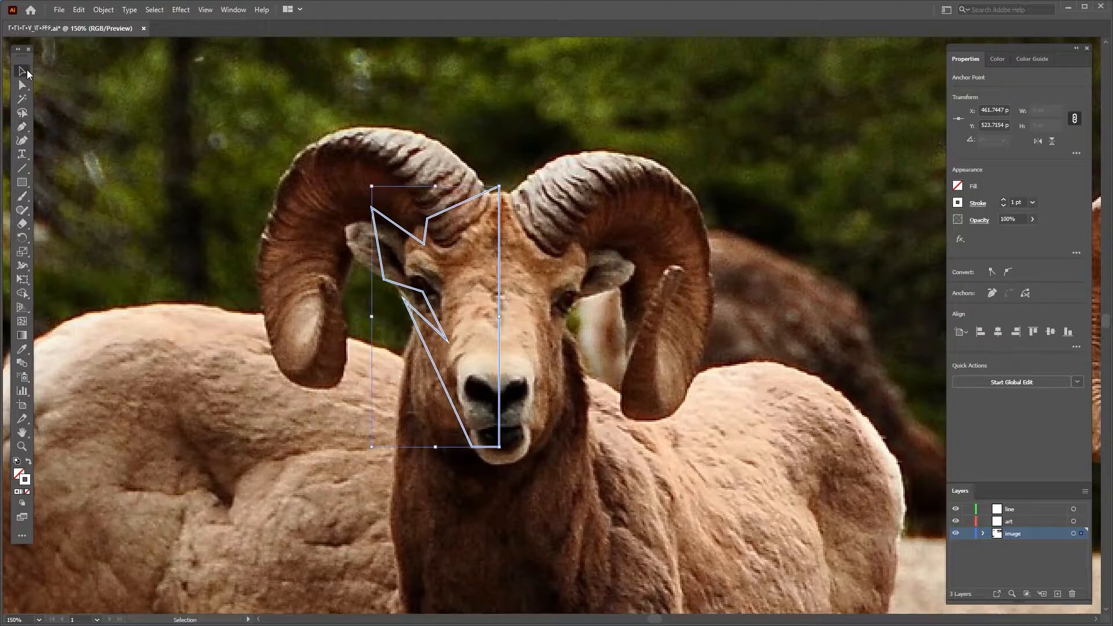
click(28, 461)
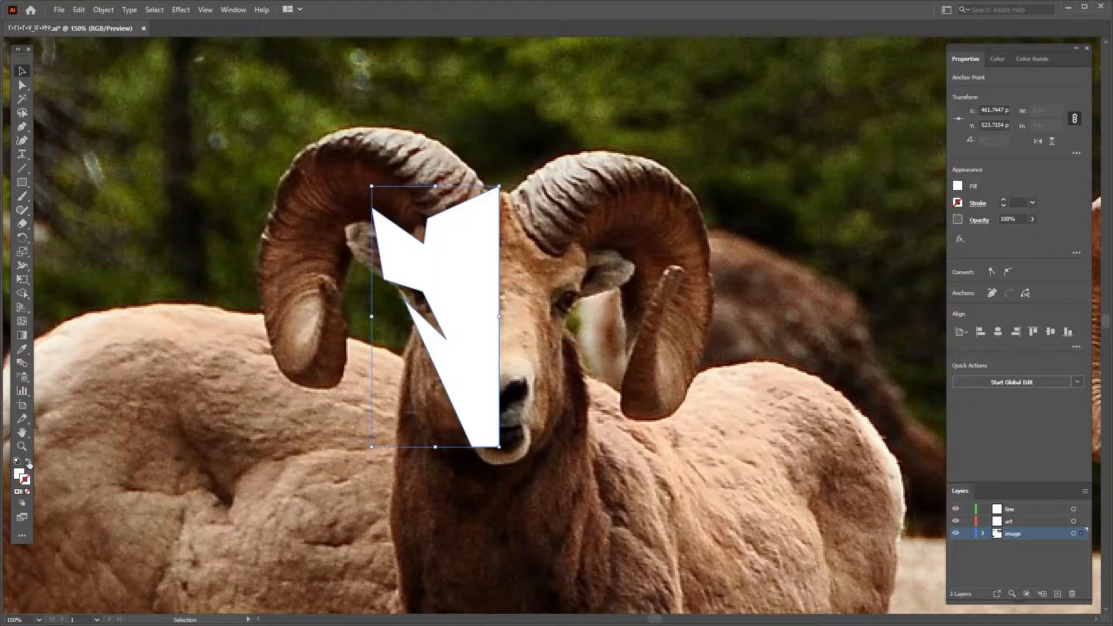
Curve the edges of the eye cut-out and round the half-head's corners at the ear, chin and forehead.
click(22, 140)
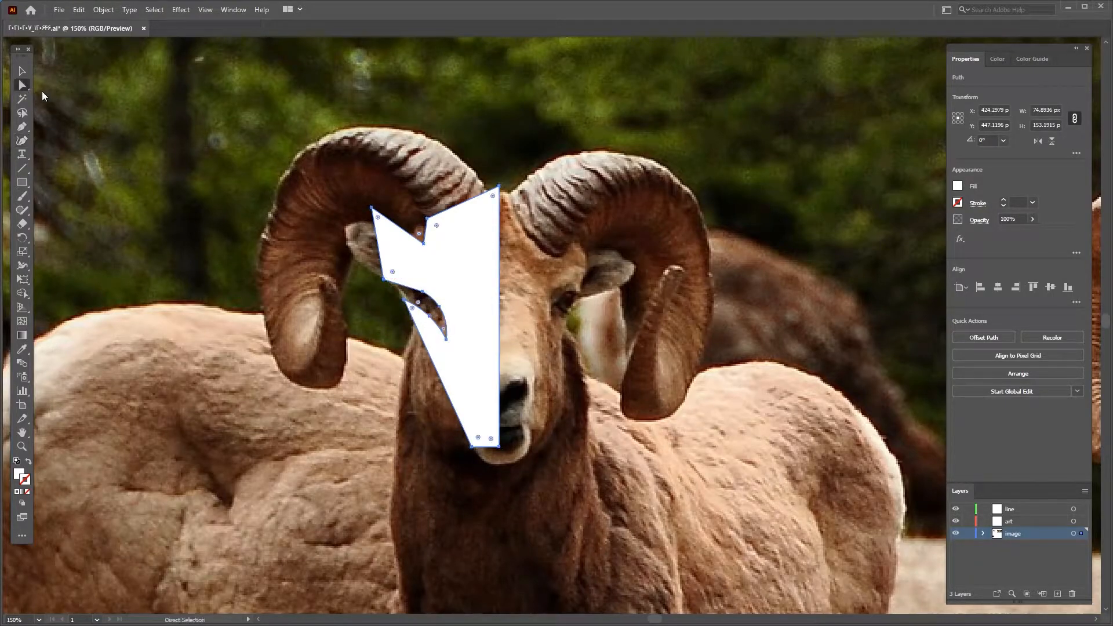
drag(395, 272, 414, 253)
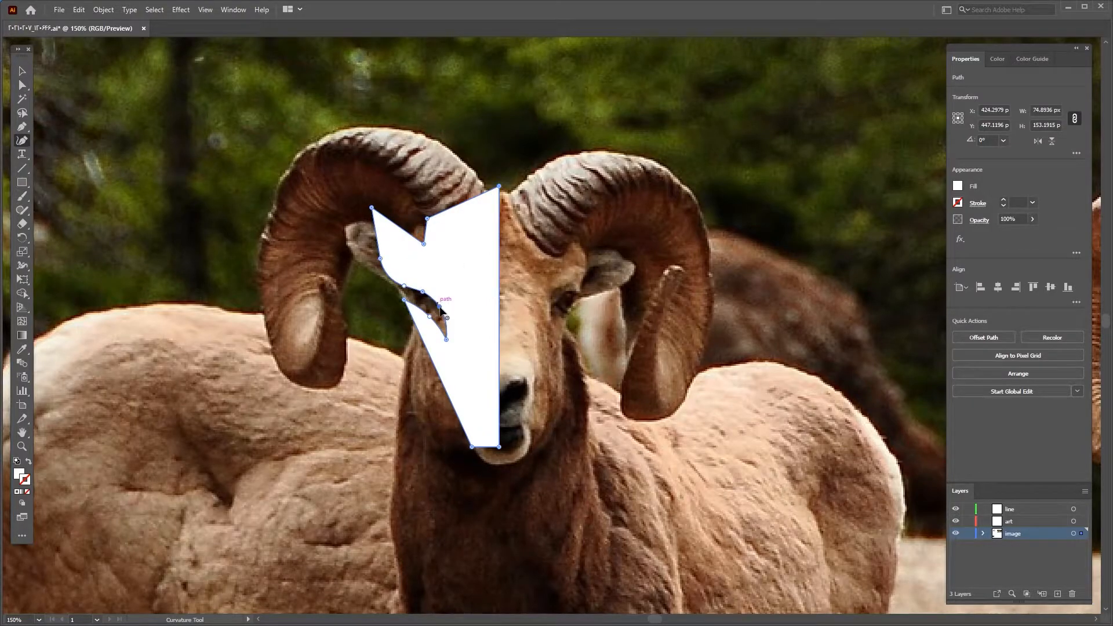
click(430, 316)
click(22, 87)
drag(418, 303, 402, 333)
drag(478, 439, 482, 430)
drag(420, 237, 441, 231)
click(23, 71)
click(288, 288)
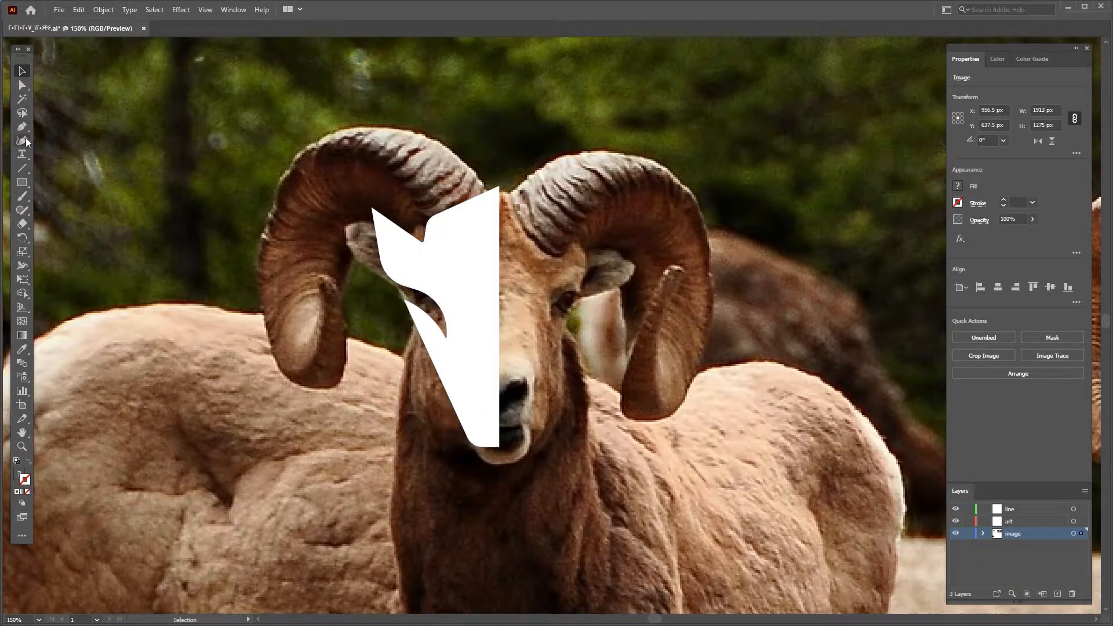
Fine-tune the anchor points along the upper edge of the eye cut-out on the half-head shape.
click(438, 306)
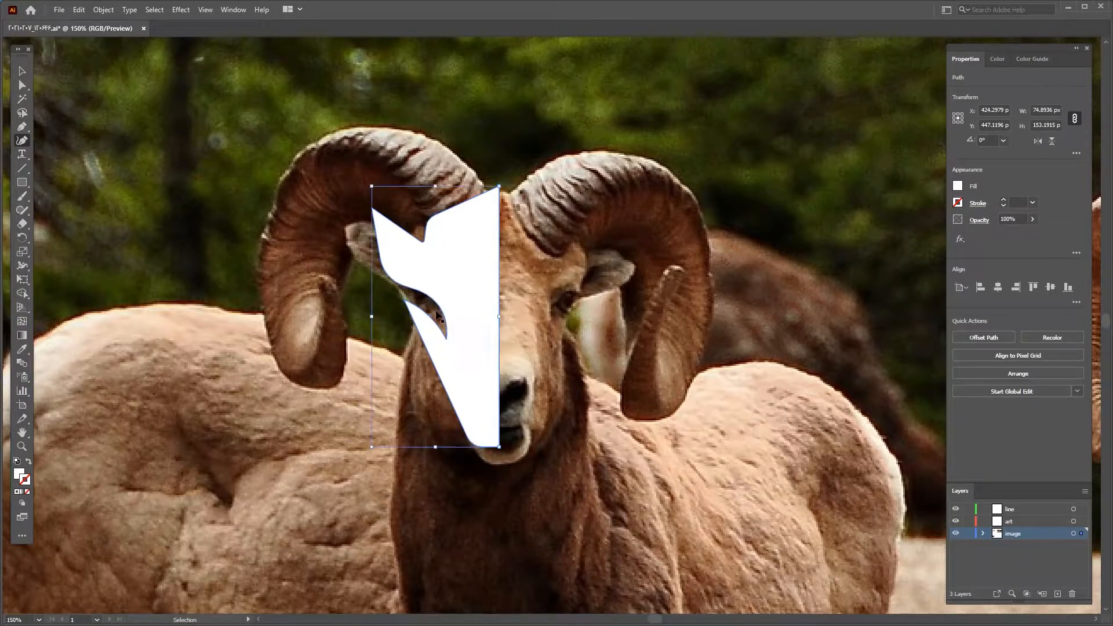
scroll(439, 313, up, 3)
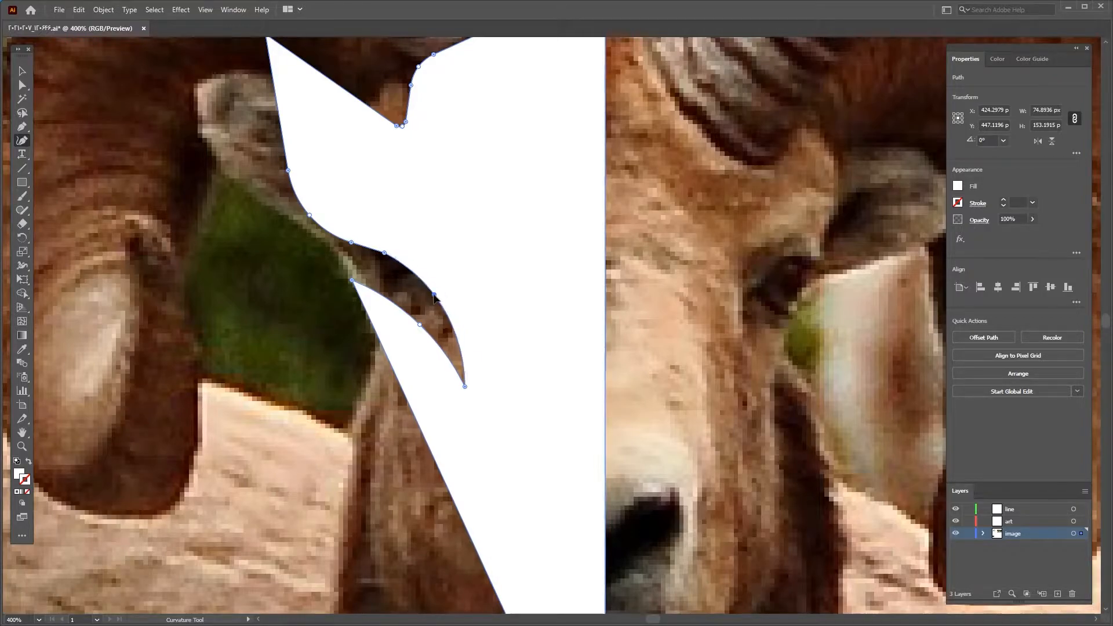
drag(384, 253, 390, 256)
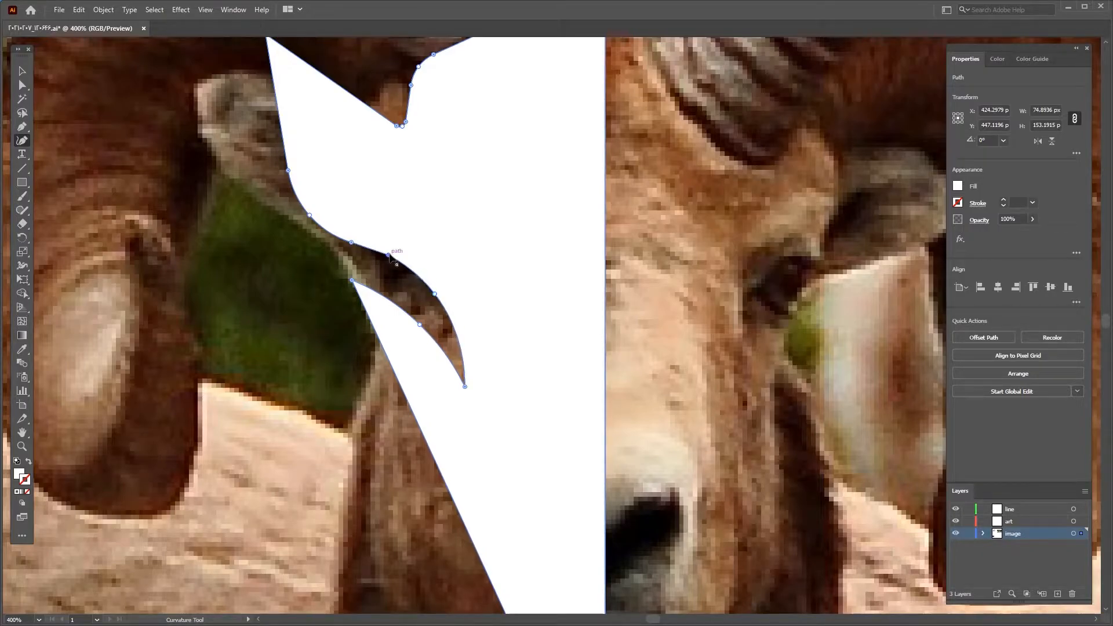
drag(308, 217, 310, 216)
key(ctrl+z)
click(22, 68)
click(388, 299)
Duplicate the half-head shape over the other side of the face and reflect the copy across the vertical axis.
scroll(388, 298, down, 2)
drag(389, 298, 340, 290)
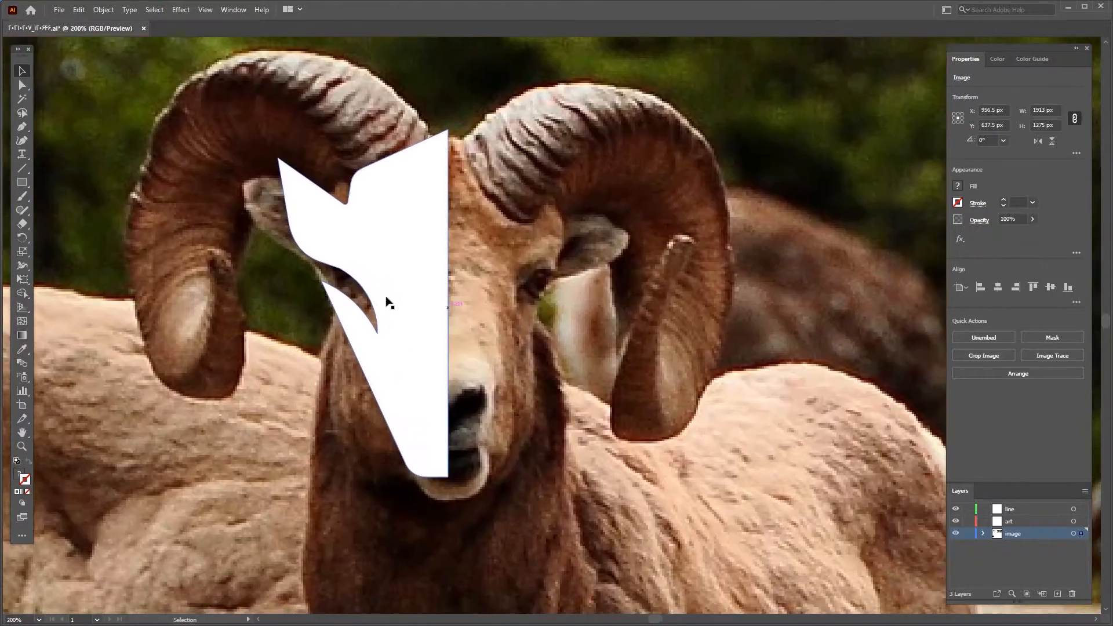
drag(405, 304, 621, 304)
right_click(588, 261)
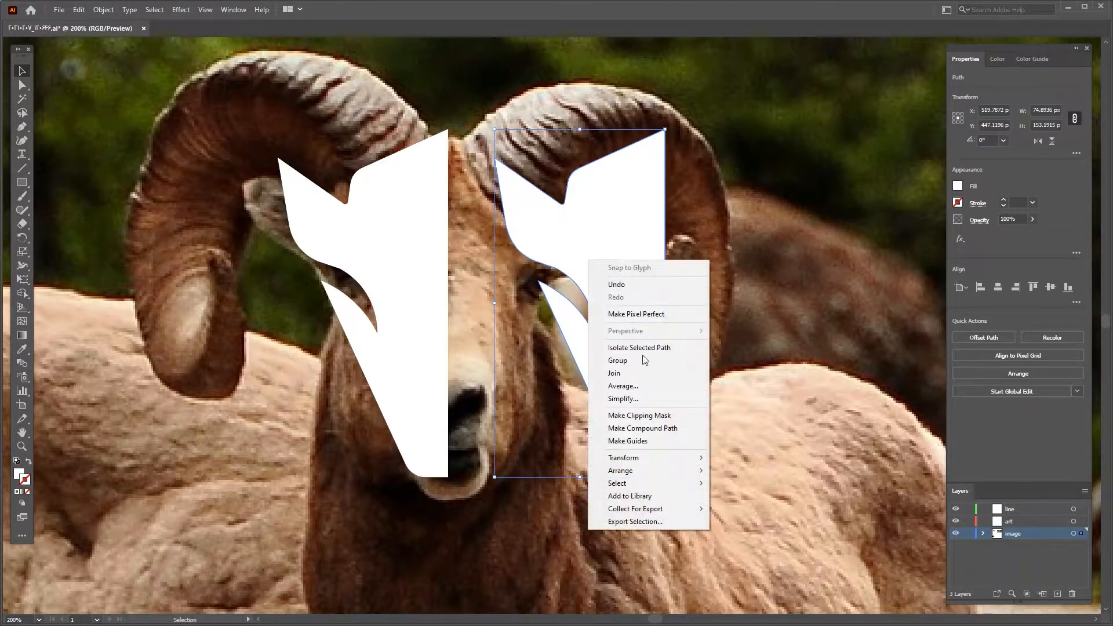
mouse_move(665, 462)
click(739, 498)
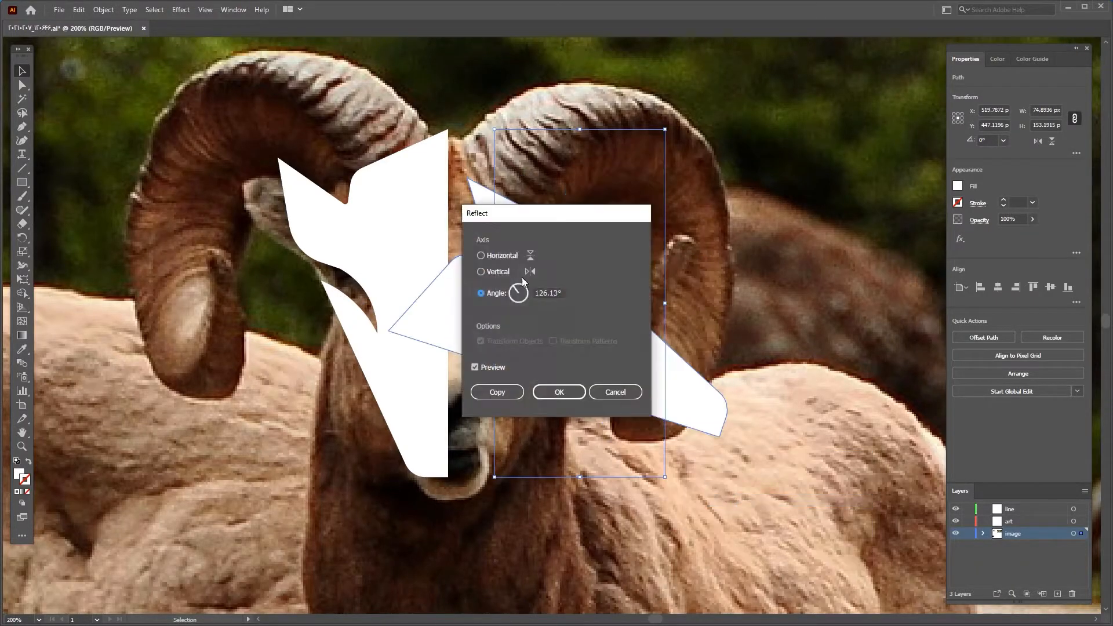
click(495, 272)
click(559, 392)
Align the mirrored half with the original along the face's centre line and unite both into one head shape.
drag(552, 318, 496, 288)
shift+click(423, 244)
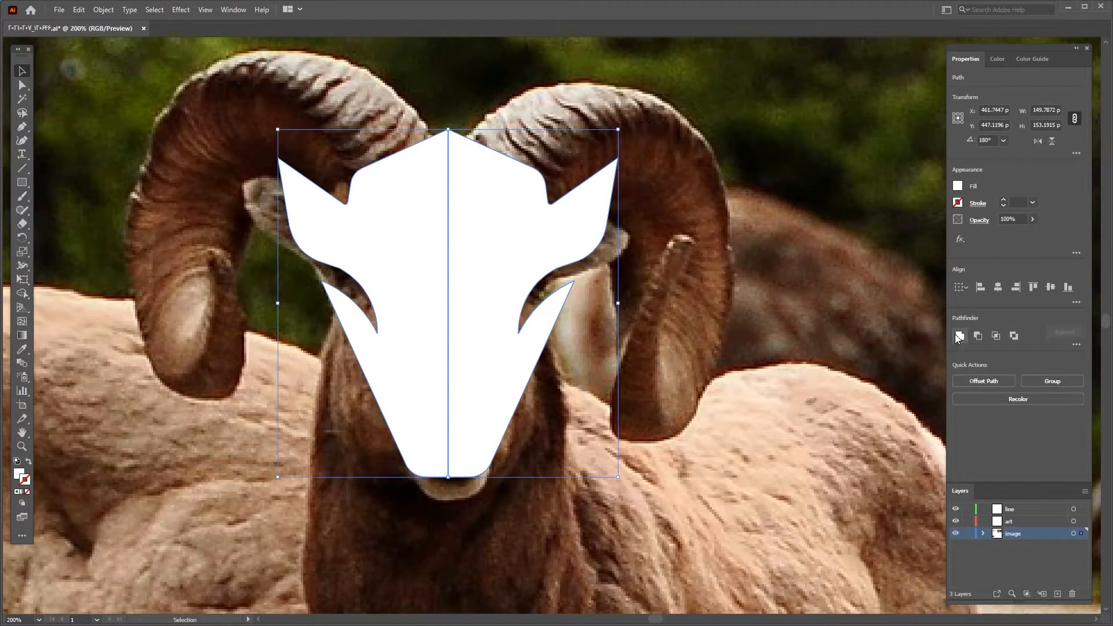
click(958, 336)
click(700, 301)
Draw a square about 24 px wide beside the head and pull its upper-left corner inward to form a chevron.
drag(678, 220, 733, 276)
key(a)
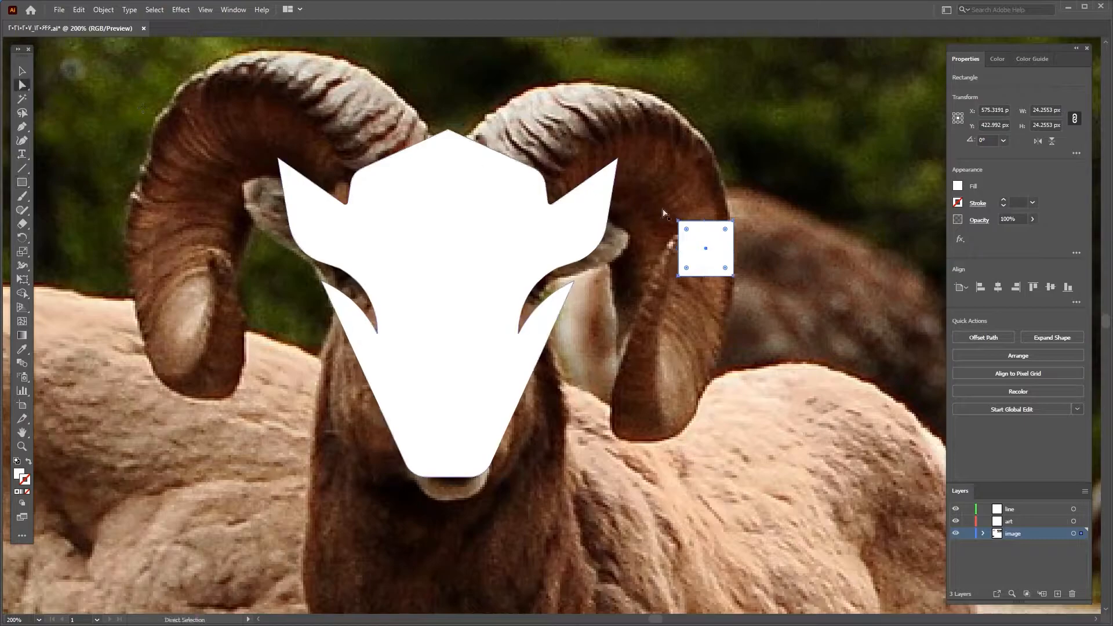
drag(678, 221, 716, 259)
Fill the chevron with the near-black colour 050505.
double_click(19, 475)
drag(522, 219, 496, 304)
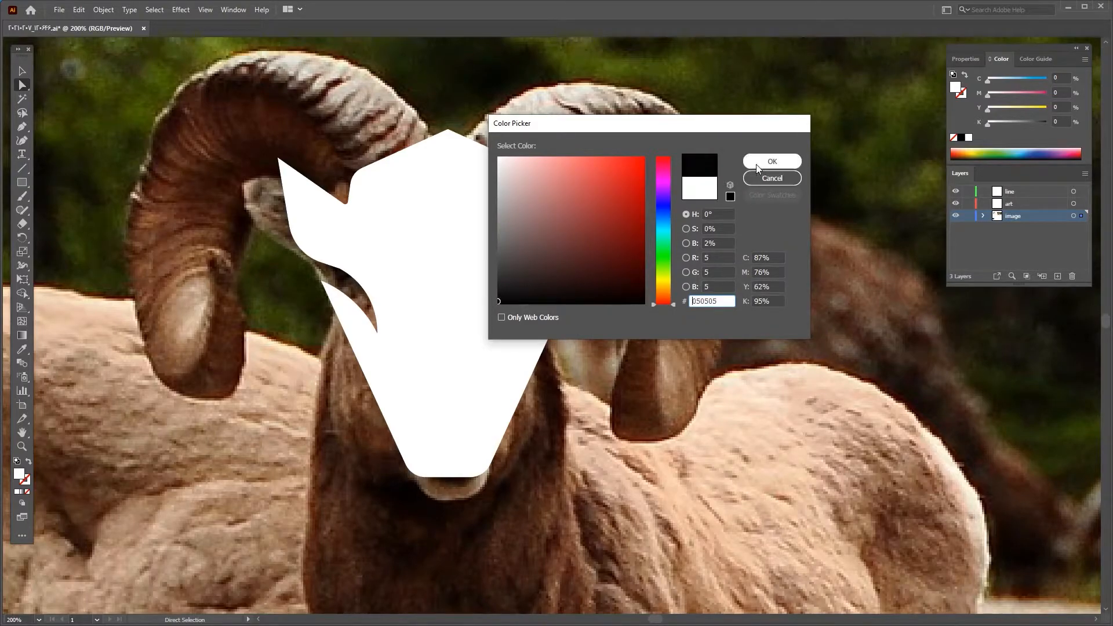
click(772, 161)
Rotate the black chevron so it points downward and place it centred on the muzzle as the nose.
key(v)
drag(740, 222, 478, 403)
drag(458, 407, 464, 413)
key(ctrl+shift+a)
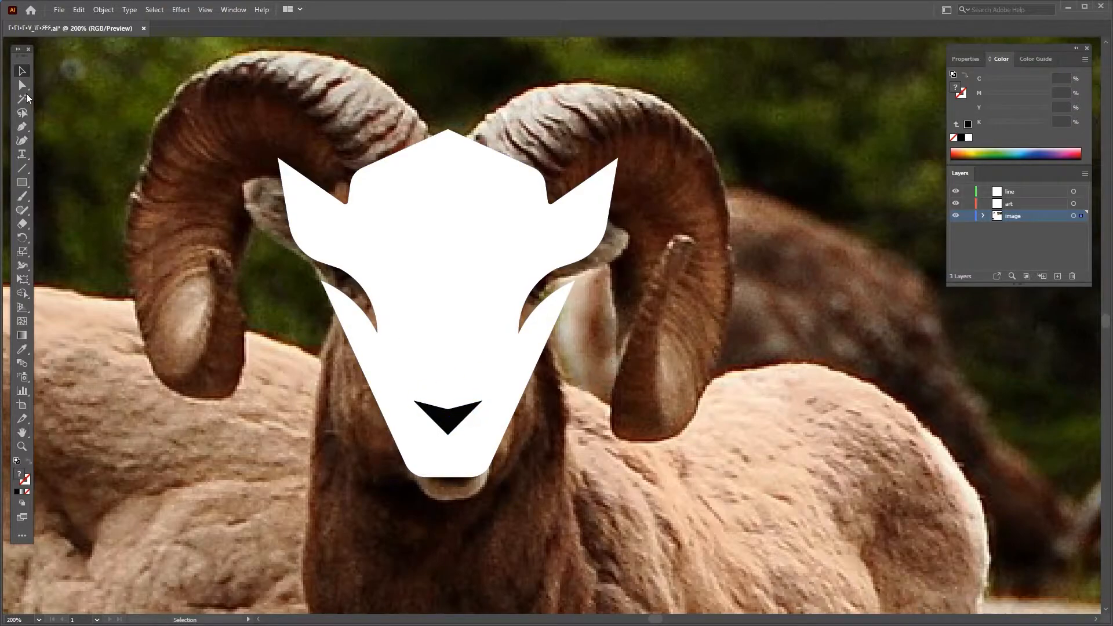
Draw a closed black triangle on the right half of the forehead, running from the head's peak down the centre line.
click(447, 130)
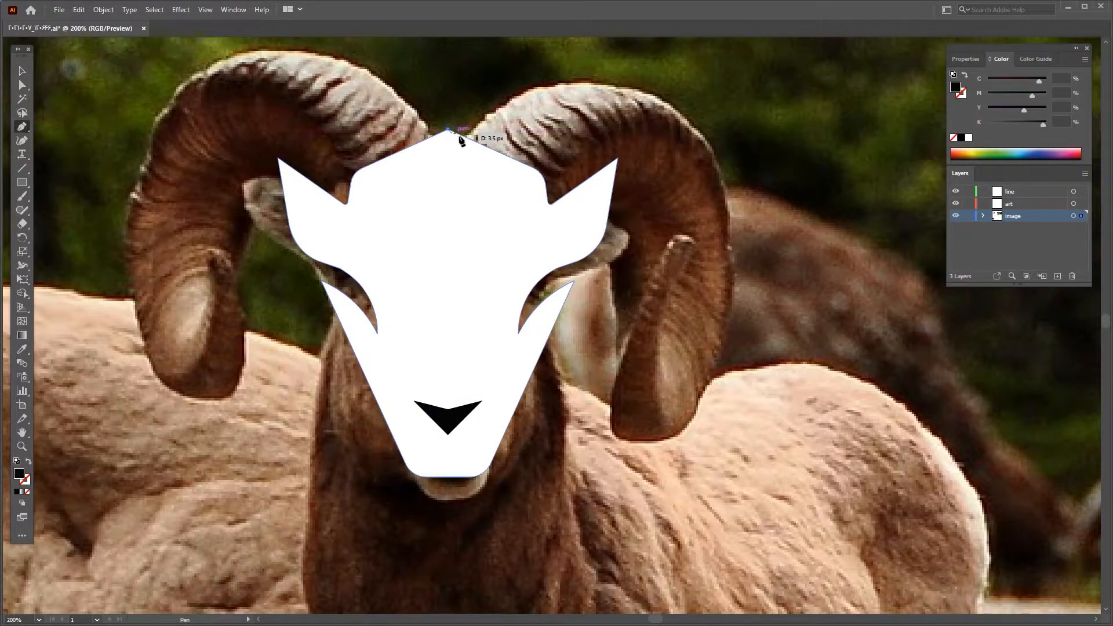
click(492, 150)
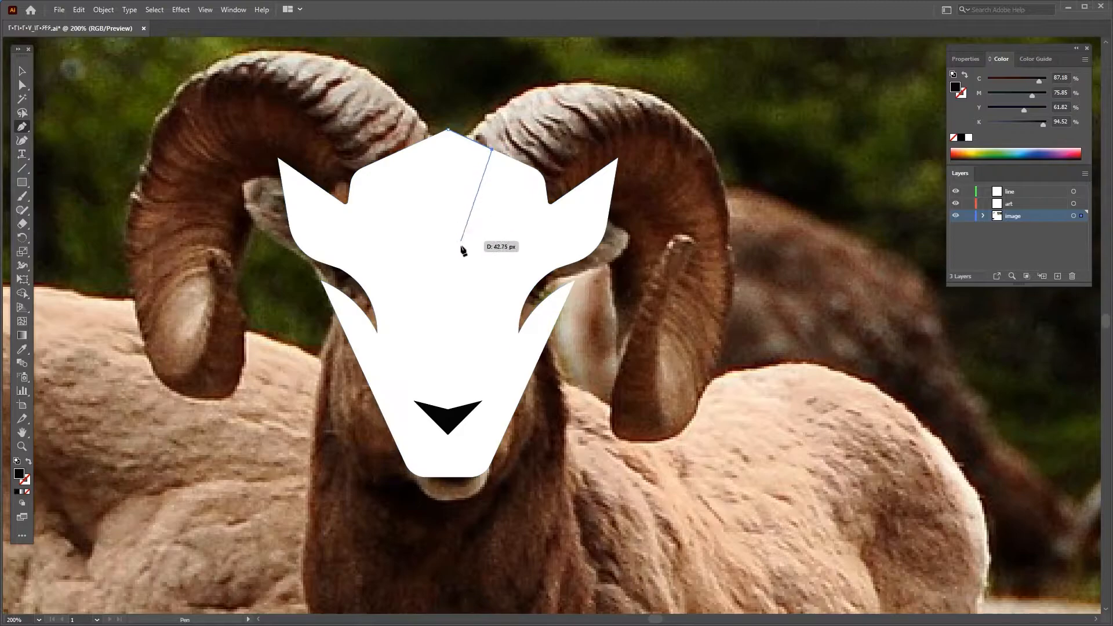
click(447, 283)
click(447, 129)
click(22, 71)
Reflect a copy of the triangle onto the left half of the forehead and unite both triangles into one wedge.
drag(464, 160, 395, 175)
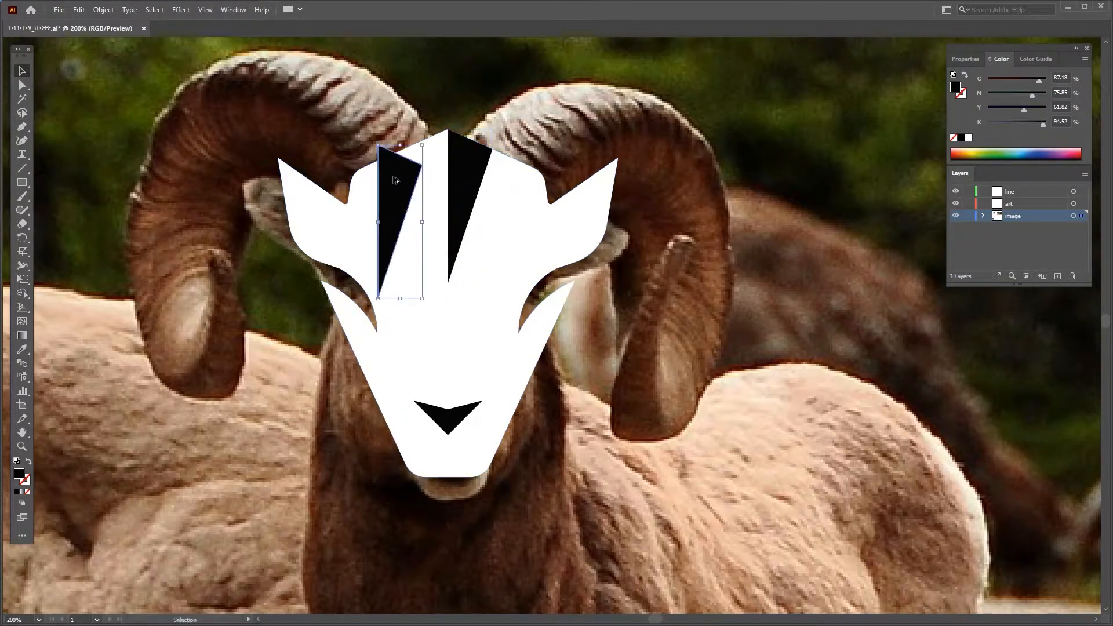
right_click(395, 176)
mouse_move(464, 383)
click(539, 412)
click(562, 390)
drag(415, 194, 449, 179)
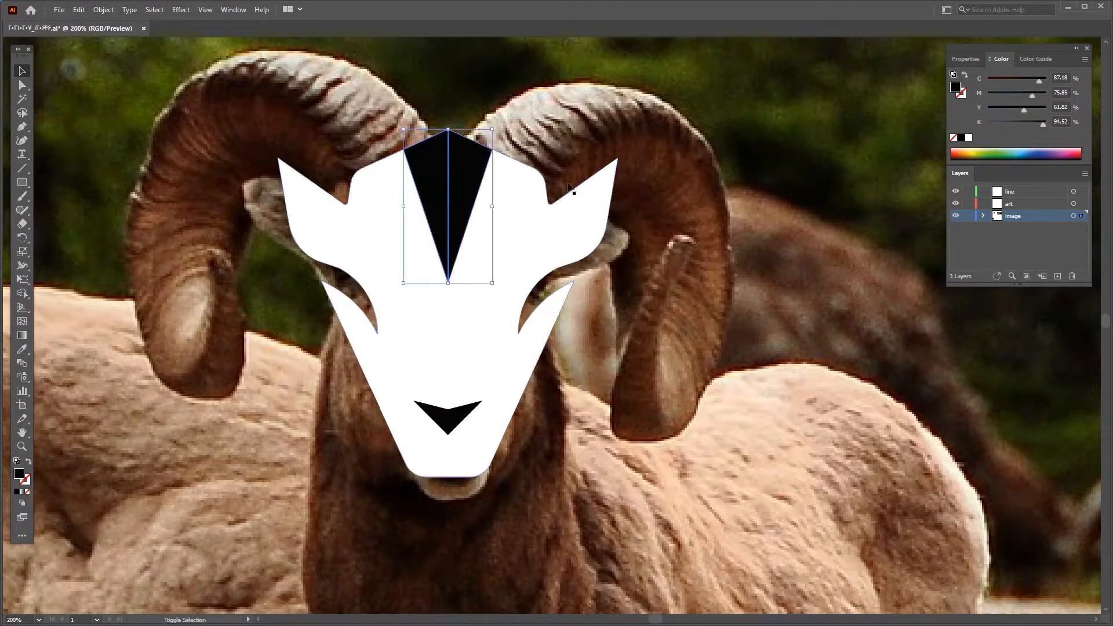
click(964, 60)
click(961, 336)
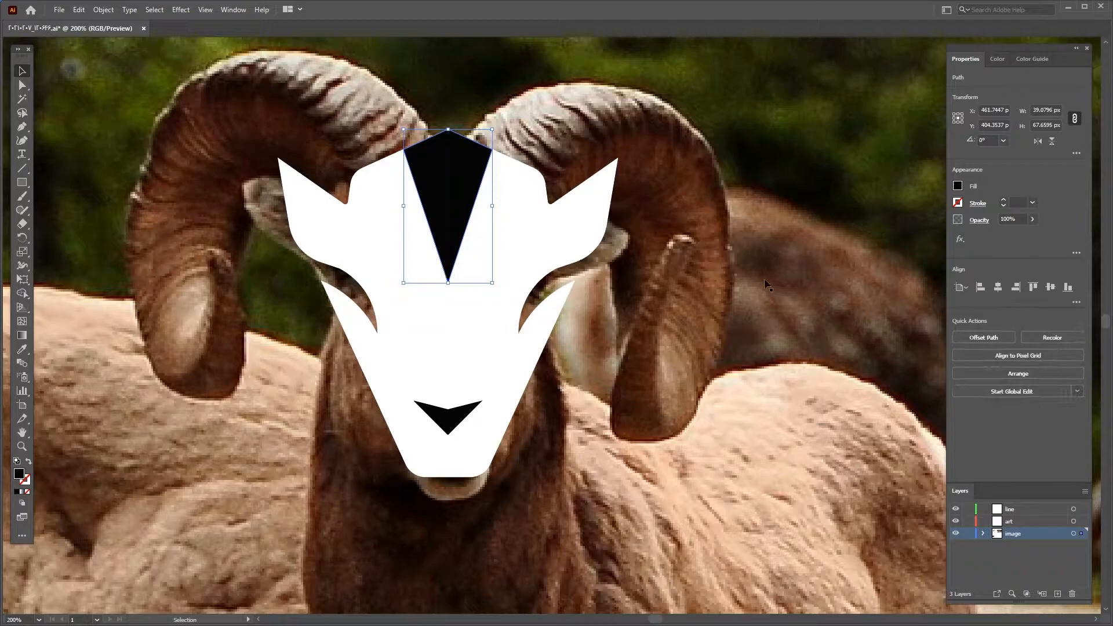
Move the forehead wedge down inside the head shape and round its upper side corners.
drag(451, 172, 462, 204)
key(a)
key(v)
click(140, 157)
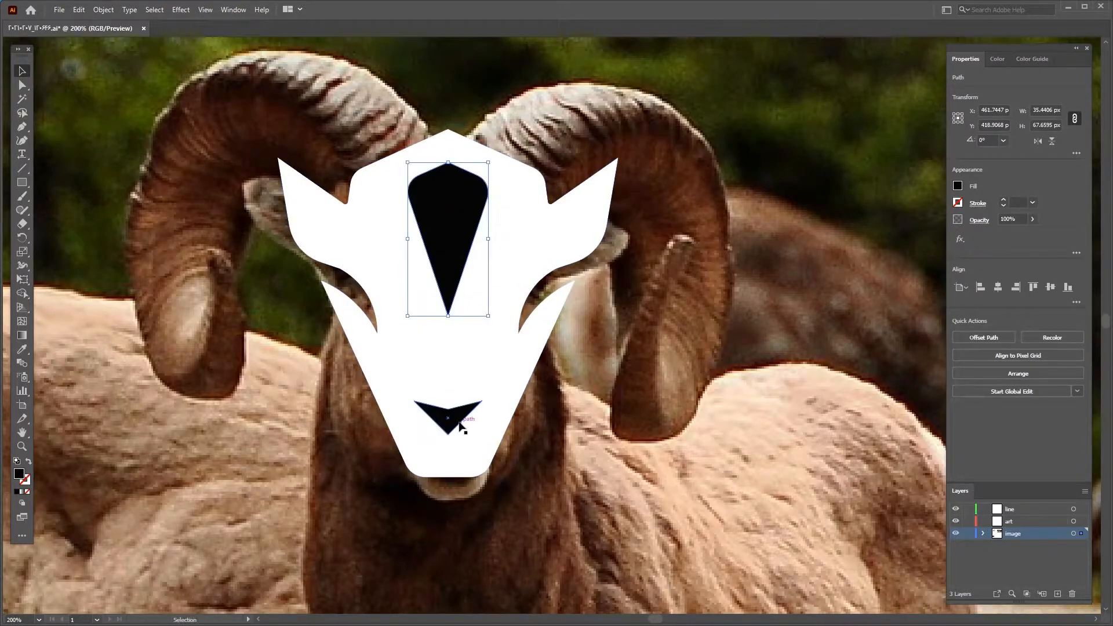
Cut the forehead wedge and the nose out of the head shape with the Shape Builder tool.
shift+click(452, 415)
shift+click(406, 255)
key(shift+m)
alt+click(456, 219)
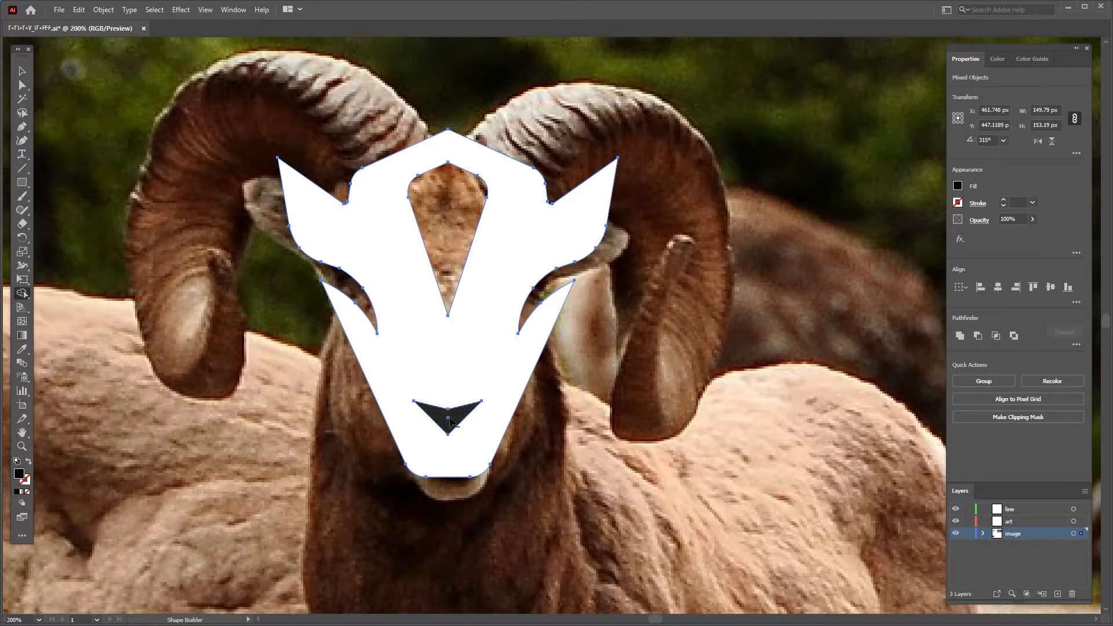
Set the head shape's fill colour to 0A0A0A.
key(v)
double_click(20, 474)
text(0A0A0A)
click(775, 166)
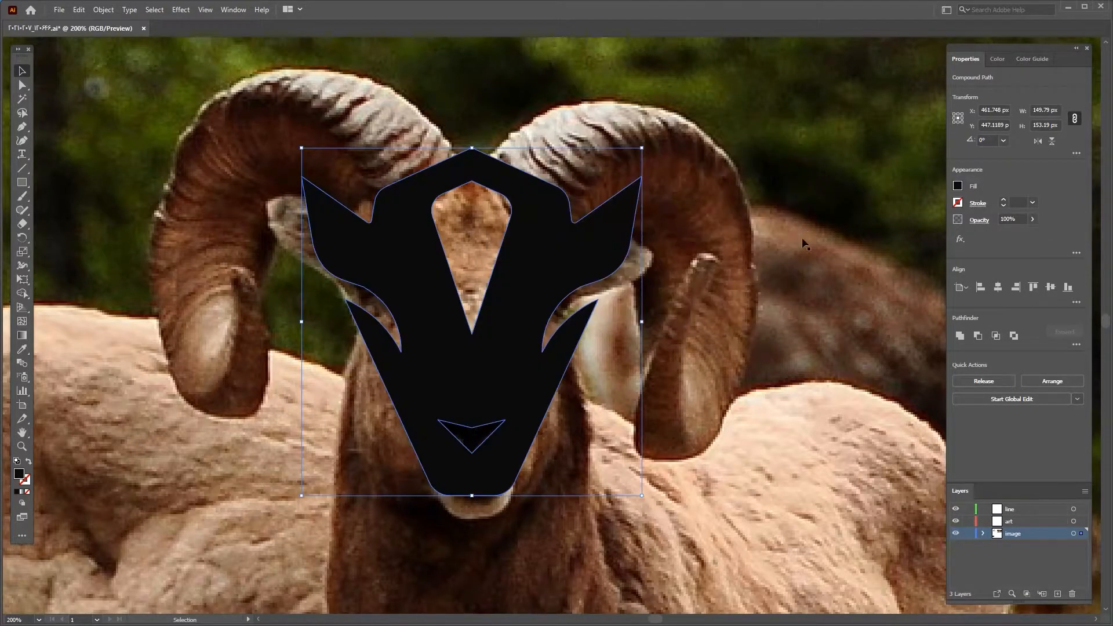
Move the head shape onto the "line" layer and hide the "image" layer.
drag(1085, 517, 1081, 513)
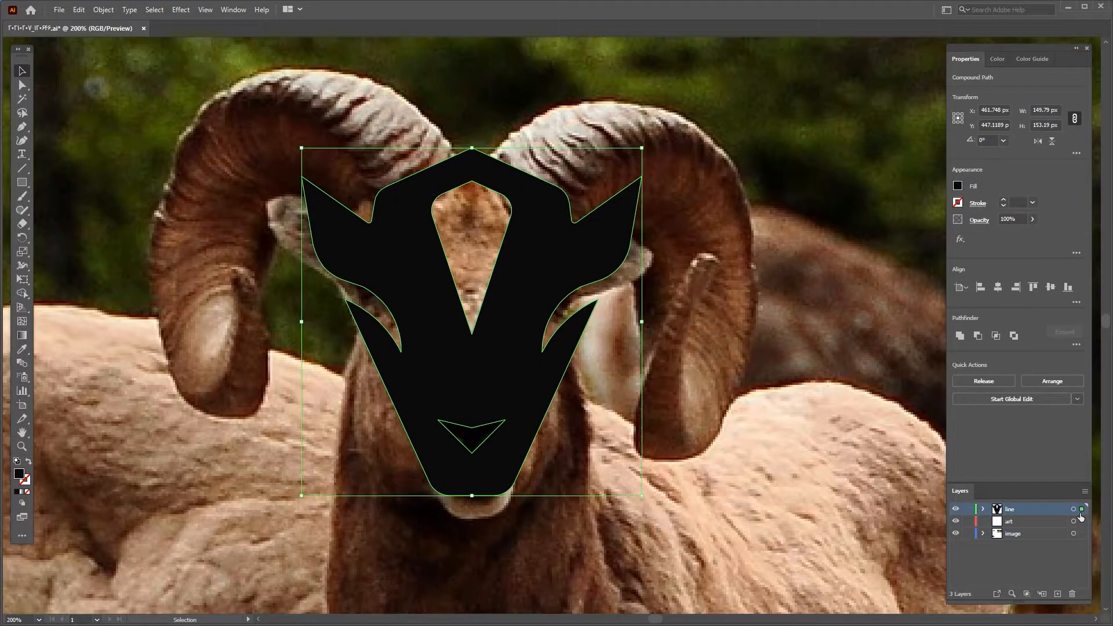
click(956, 534)
click(766, 293)
Position the horn sketch image on the artboard to the right of the black ram's head.
scroll(765, 294, down, 2)
scroll(490, 278, down, 3)
scroll(492, 251, right, 3)
click(287, 266)
mouse_move(316, 294)
mouse_down()
mouse_move(336, 305)
mouse_move(537, 323)
mouse_up()
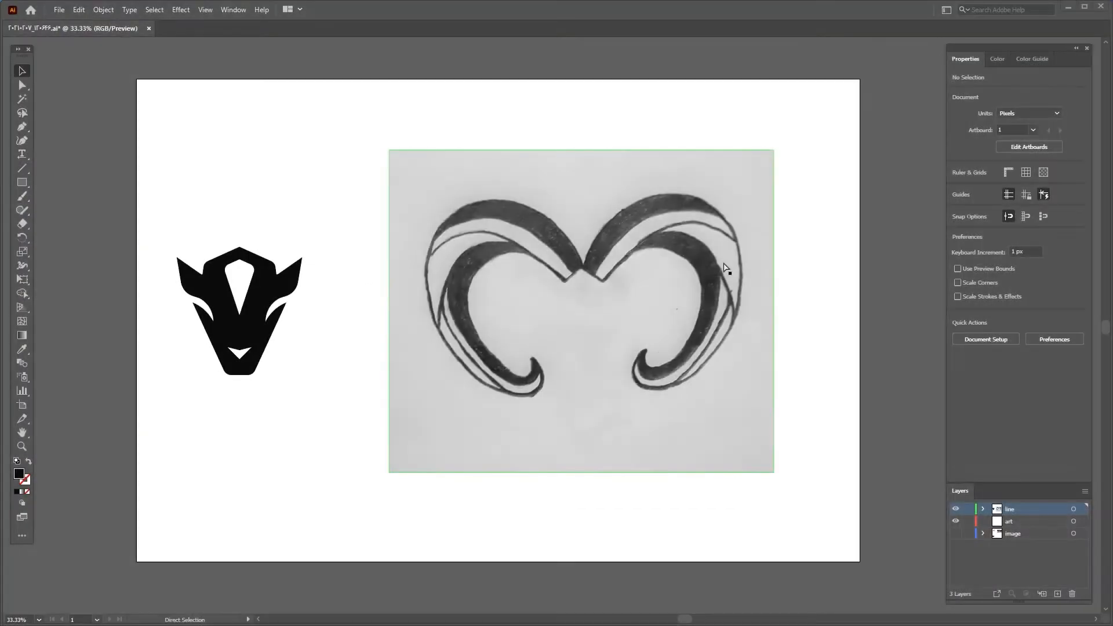
Trace the sketch's right horn with the Pen tool as a closed outline from its base around the curled tip and back.
scroll(718, 294, up, 1)
drag(678, 292, 659, 286)
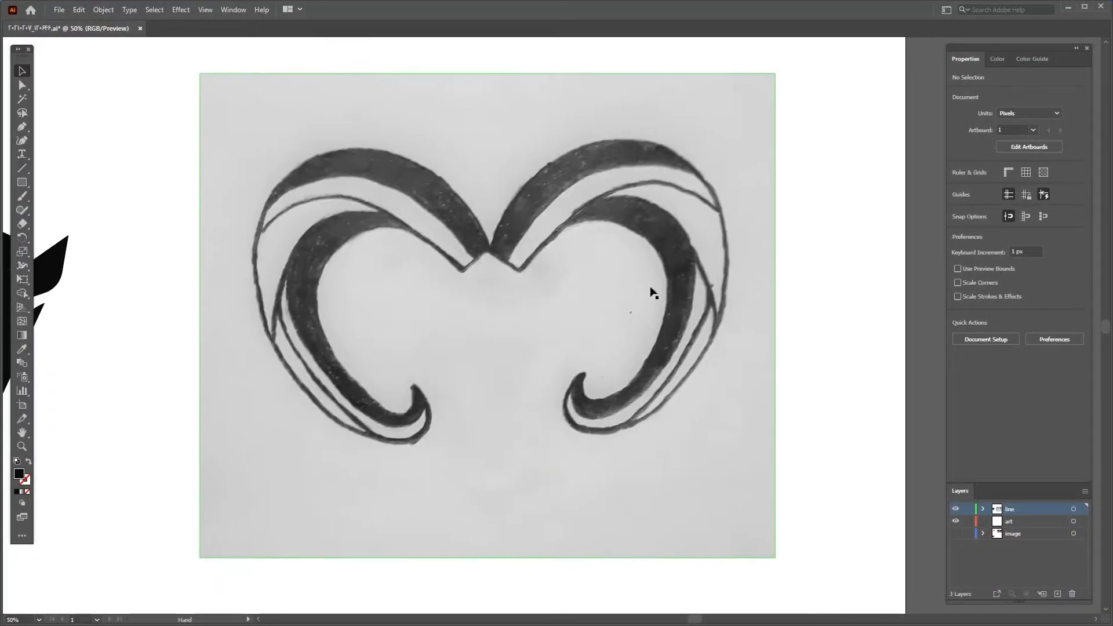
key(p)
drag(520, 269, 490, 249)
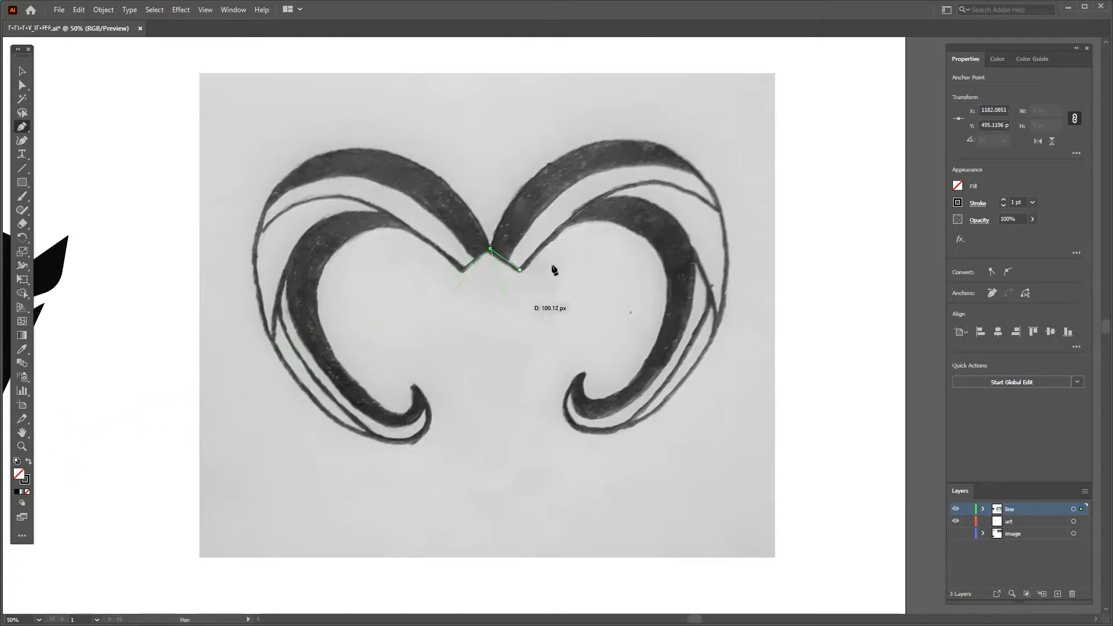
click(622, 141)
click(717, 325)
click(593, 431)
click(585, 374)
click(603, 399)
click(667, 272)
click(520, 270)
Bend the horn outline's segments with the Curvature tool to match the sketch's outer edge, curled tip and inner edge.
key(shift+grave)
drag(576, 179, 548, 168)
drag(660, 216, 684, 158)
drag(660, 375, 587, 397)
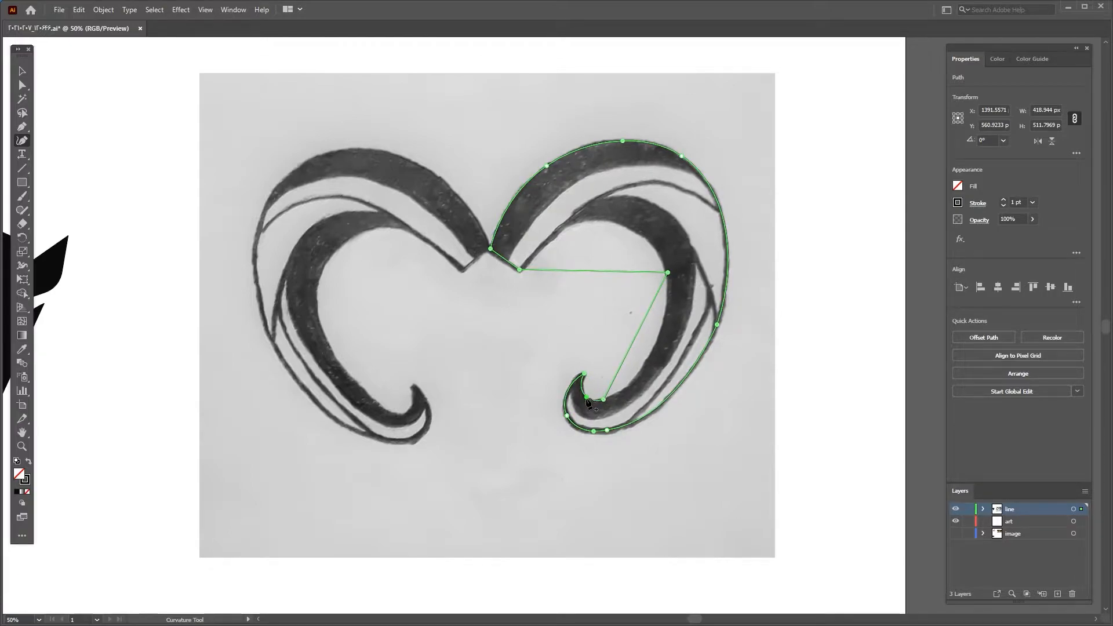
drag(626, 360, 644, 365)
drag(614, 271, 623, 229)
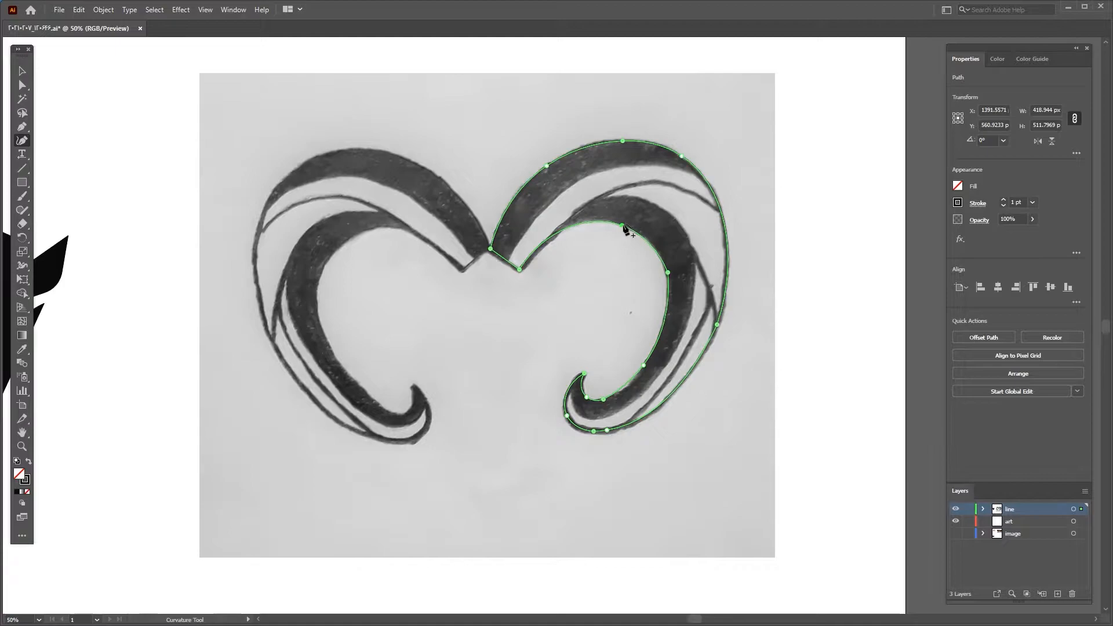
click(183, 203)
click(722, 282)
click(668, 272)
drag(587, 292, 569, 295)
click(534, 363)
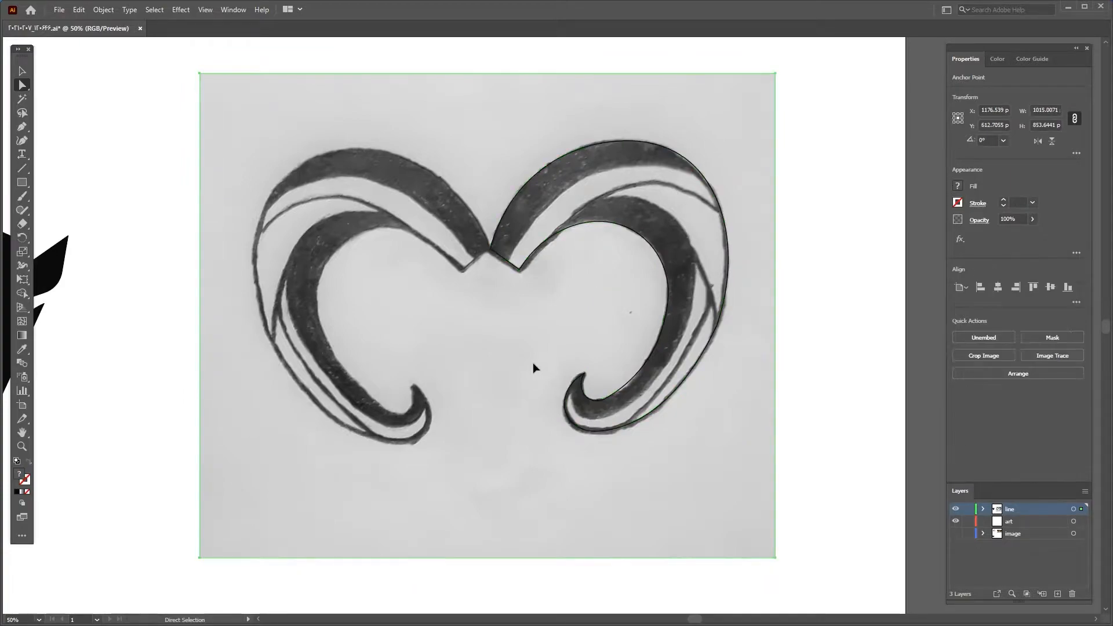
Increase the horn outline's stroke weight by two increments.
click(528, 184)
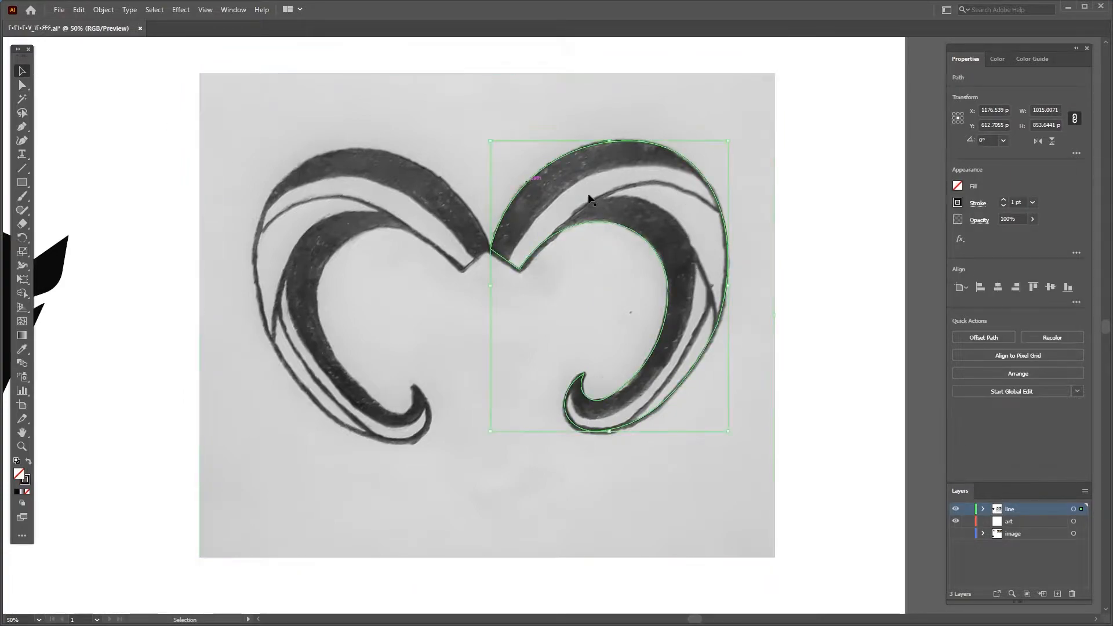
click(1005, 200)
click(1004, 200)
click(842, 249)
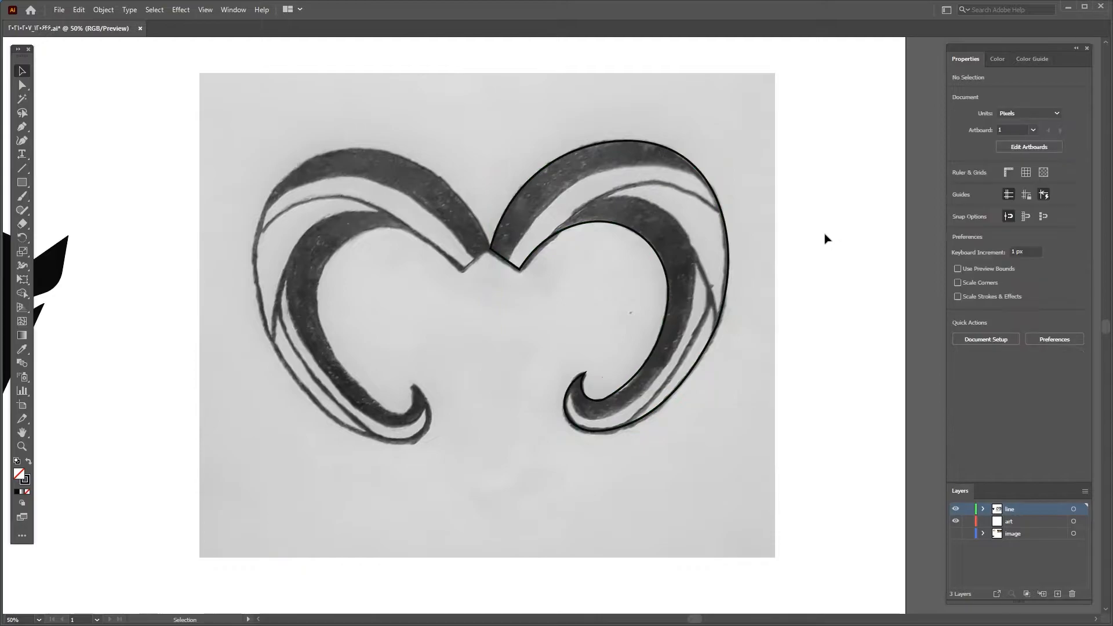
Trace the right horn's upper dark band with the Pen tool as a closed shape from the horn base to its outer edge.
scroll(696, 232, up, 1)
drag(722, 243, 638, 225)
key(p)
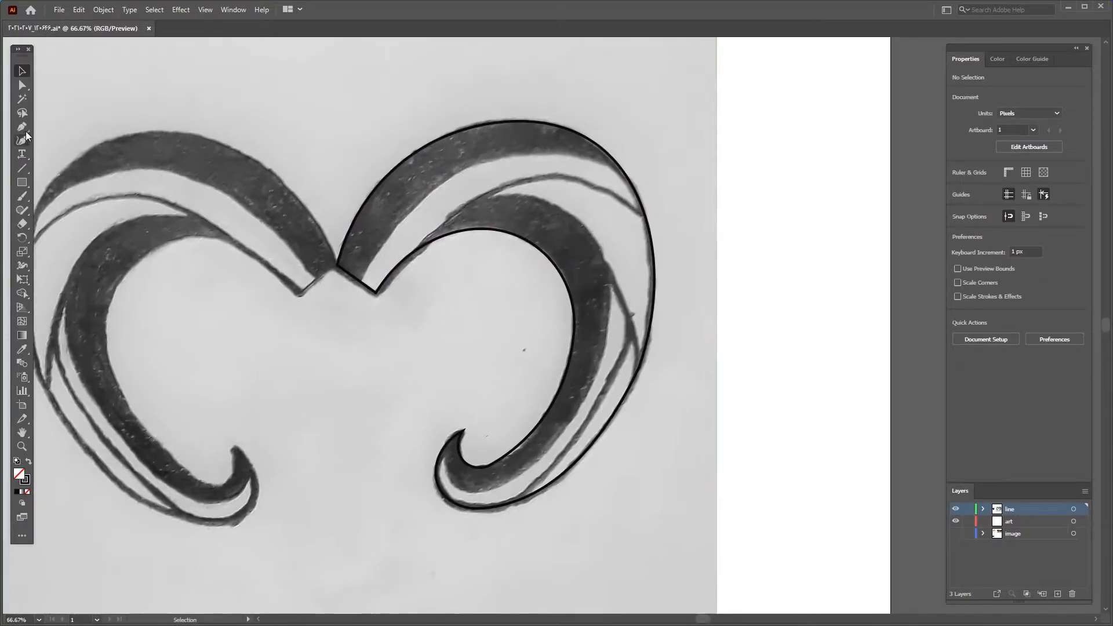
click(360, 281)
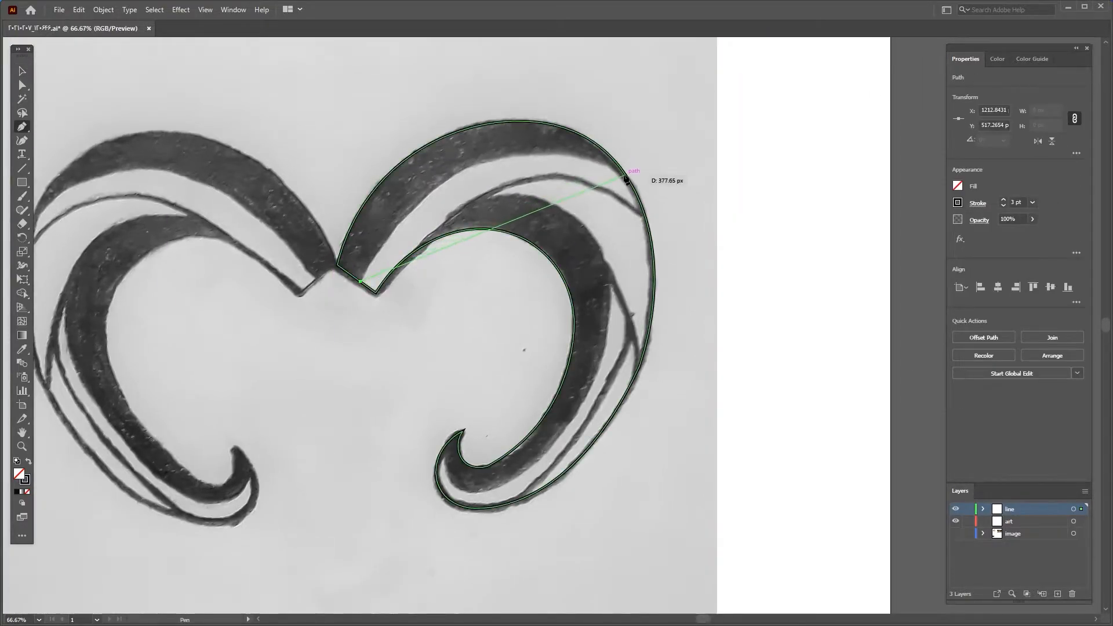
drag(622, 169, 435, 145)
click(337, 265)
click(361, 282)
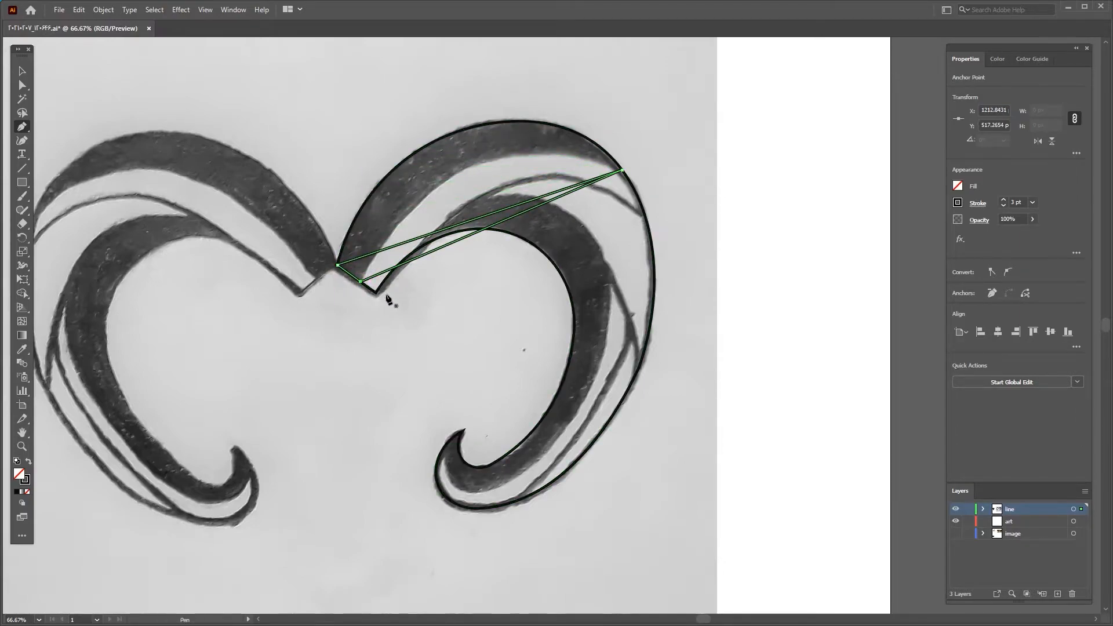
Bend the upper band's outer and inner edges with the Curvature tool to match the sketch, and swap its stroke for a black fill.
click(22, 143)
drag(429, 232, 557, 124)
click(401, 163)
drag(402, 163, 387, 175)
drag(558, 124, 580, 134)
drag(519, 217, 510, 158)
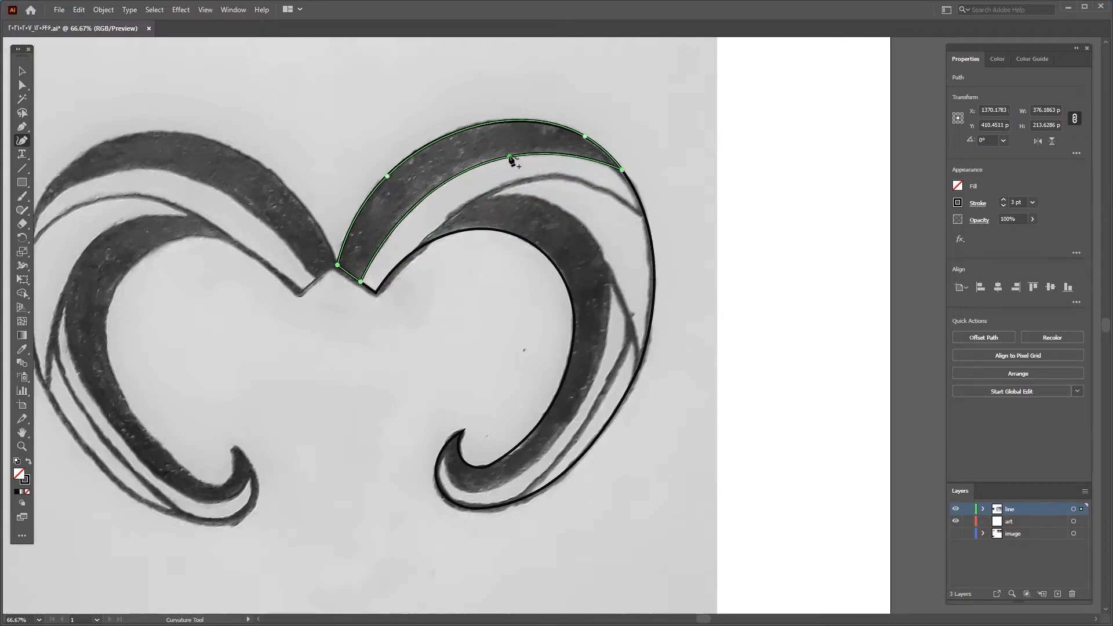
click(28, 461)
Draw a line from the horn's inner edge to its outer edge and curve it along the sketch's thin upper line.
click(23, 127)
click(415, 253)
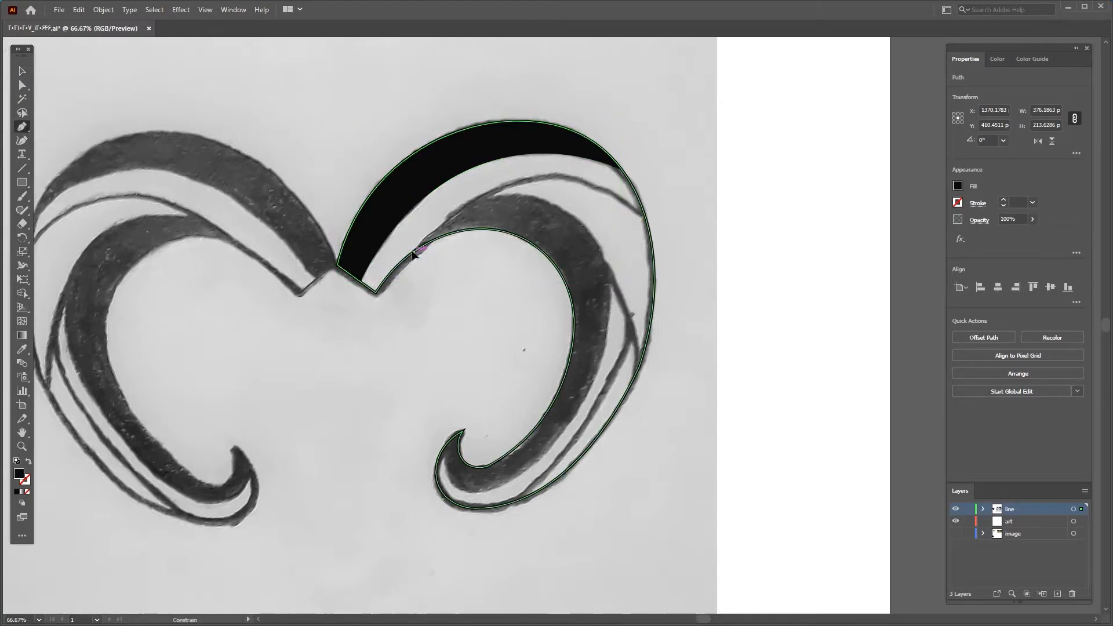
click(645, 219)
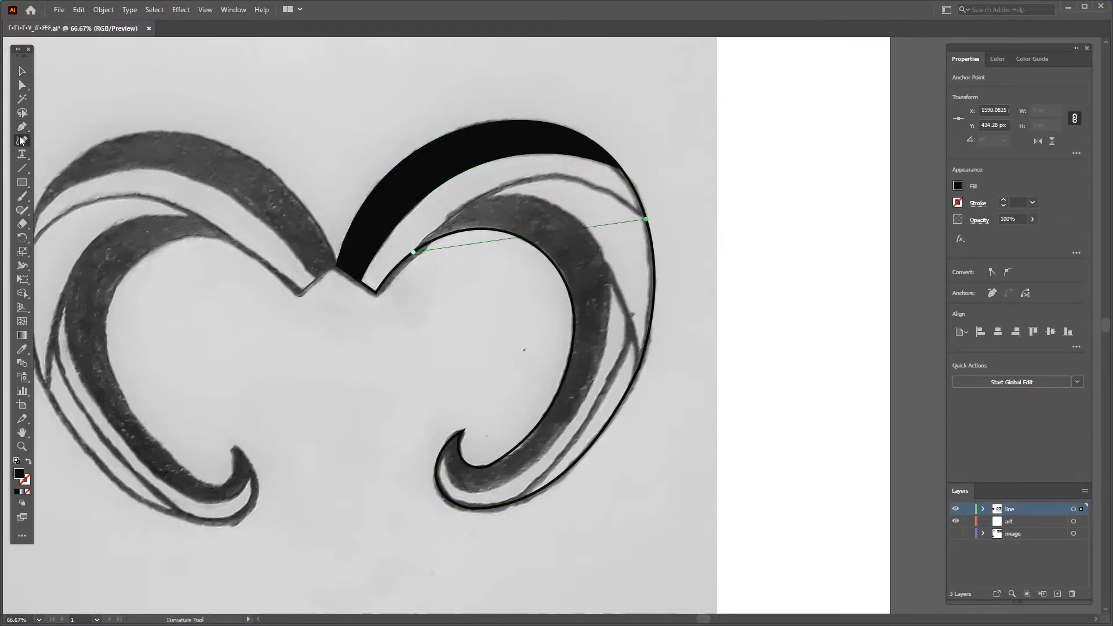
click(21, 140)
drag(574, 229, 589, 181)
Set the thin upper line's stroke weight to 4 pt.
click(1003, 200)
click(1003, 200)
click(1003, 199)
click(1003, 206)
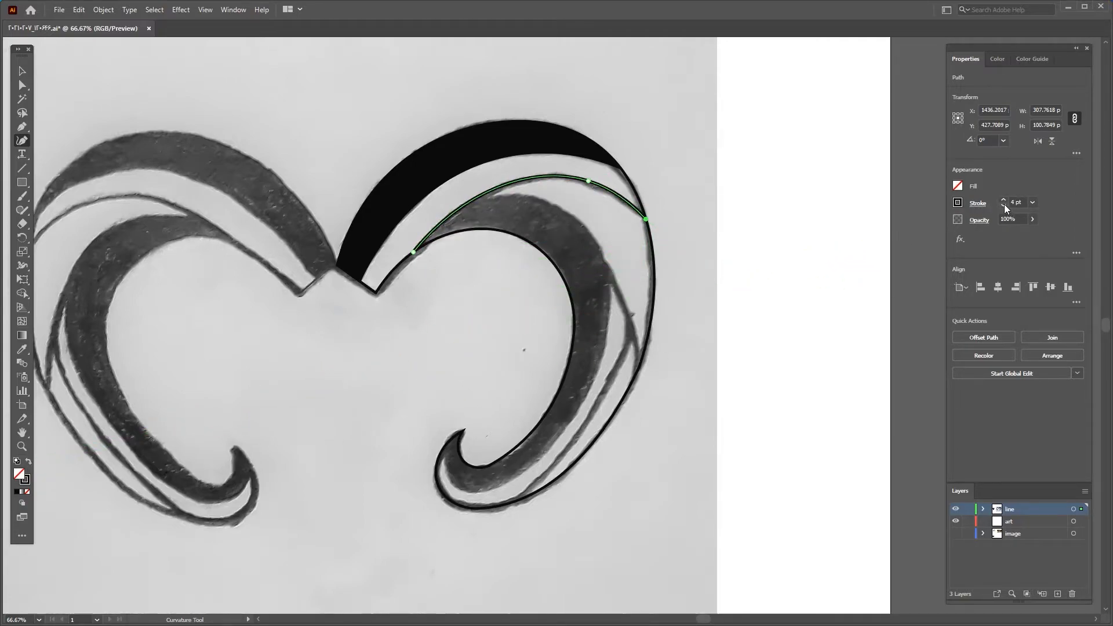
key(v)
click(655, 243)
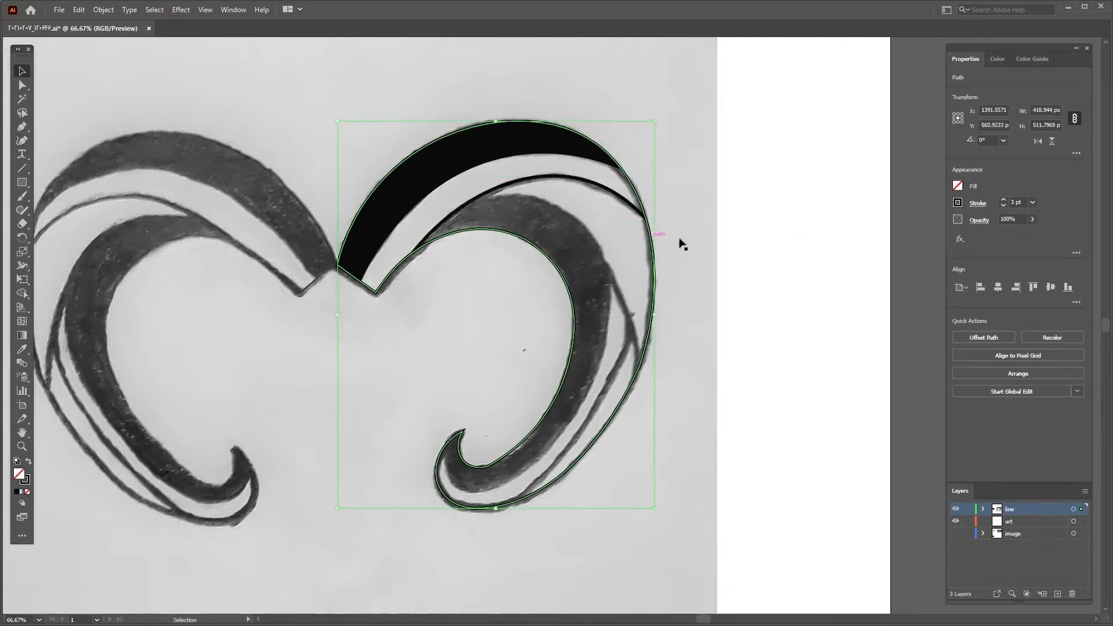
click(599, 189)
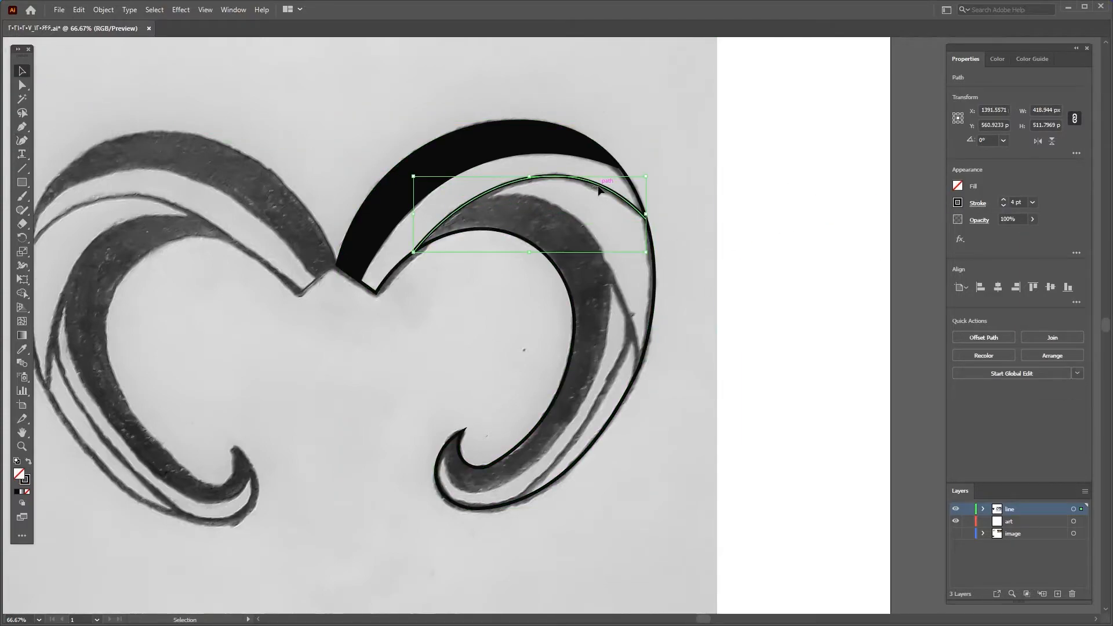
click(732, 215)
Trace the right horn's inner dark band with the Pen tool as a closed shape, from its upper point around the curled tip and back.
key(p)
click(418, 252)
scroll(420, 249, up, 2)
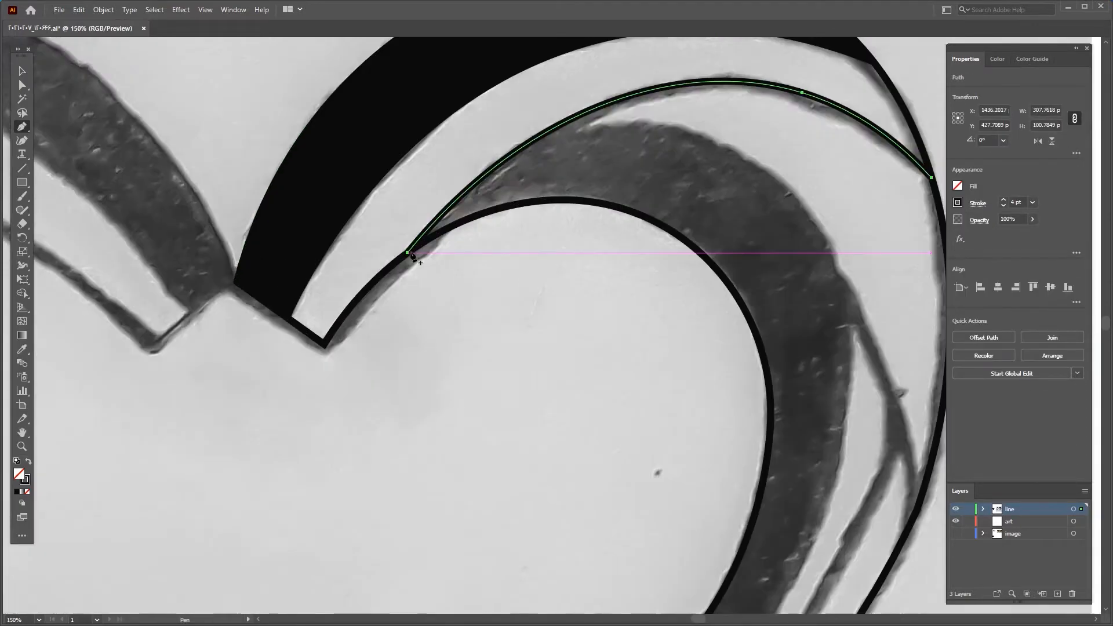
ctrl+click(411, 254)
scroll(456, 262, down, 3)
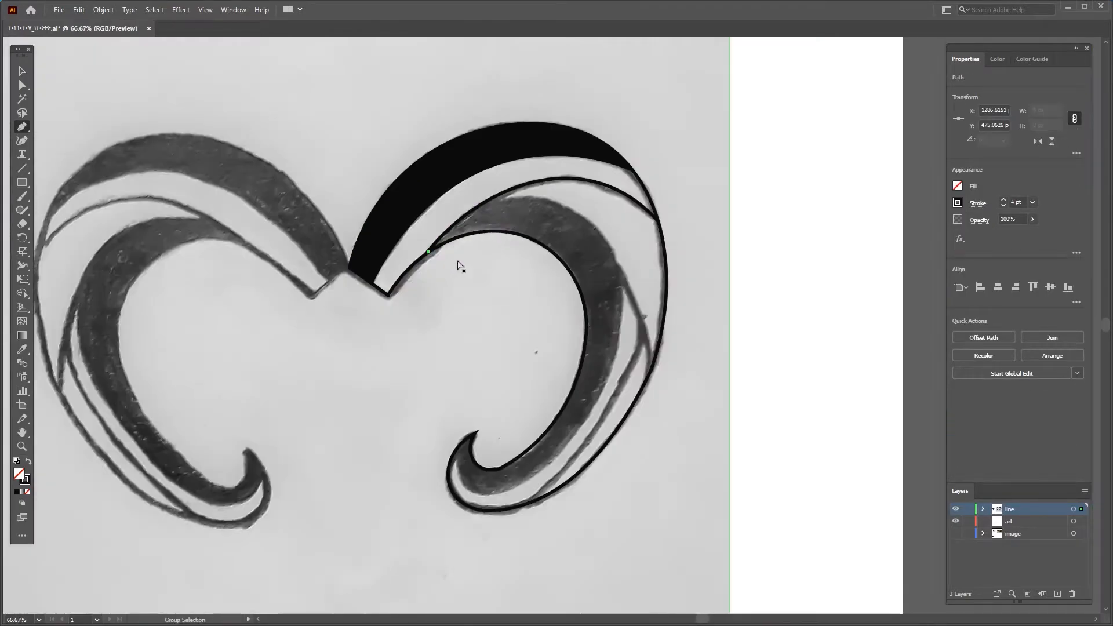
click(617, 265)
click(510, 491)
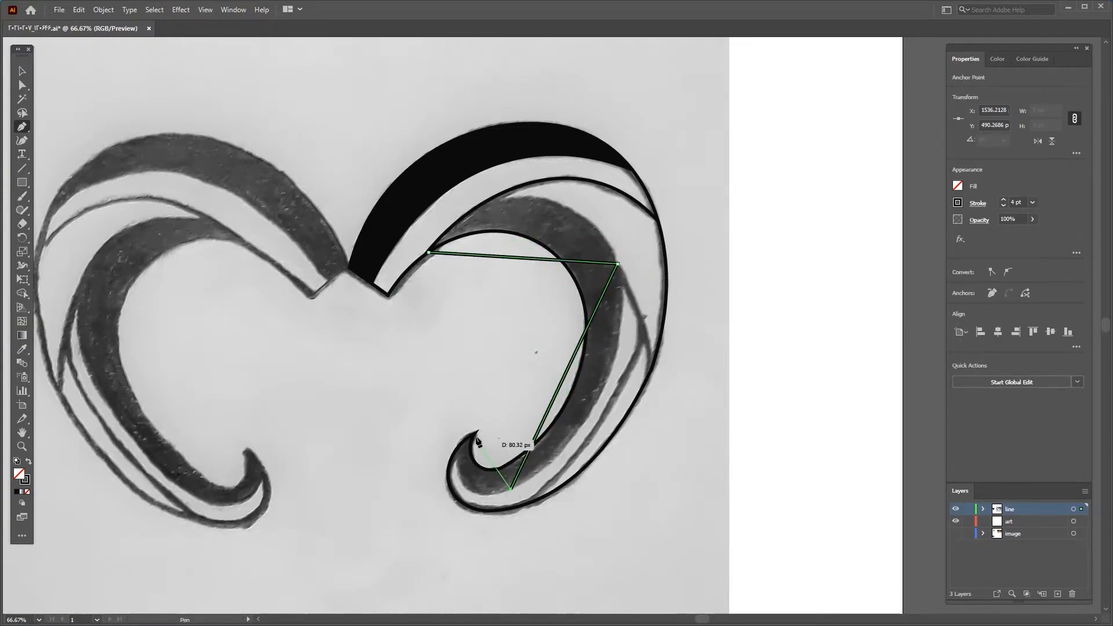
click(474, 433)
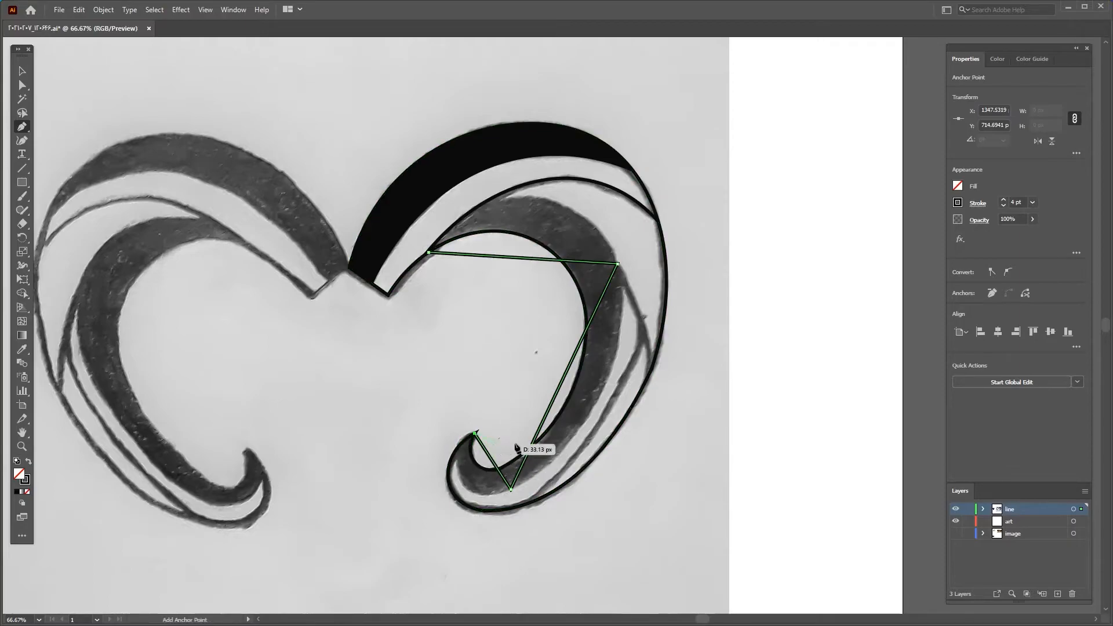
click(508, 461)
click(570, 274)
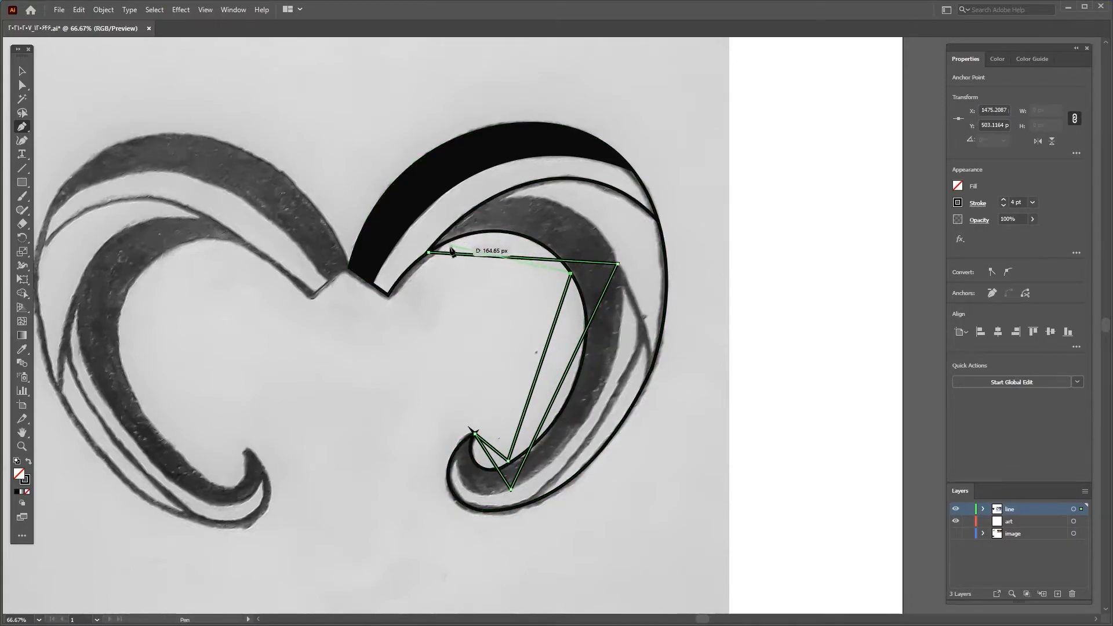
click(429, 253)
Bend the inner band's outer edge with the Curvature tool from its upper point down around the curled tip.
key(shift+grave)
drag(542, 259, 556, 202)
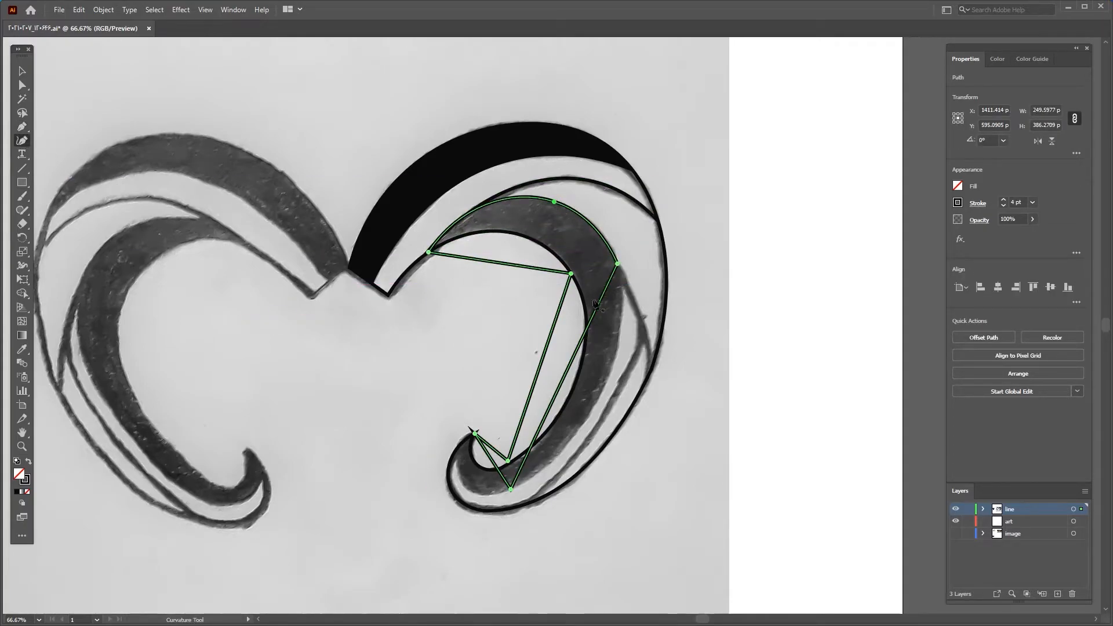
drag(574, 363, 594, 406)
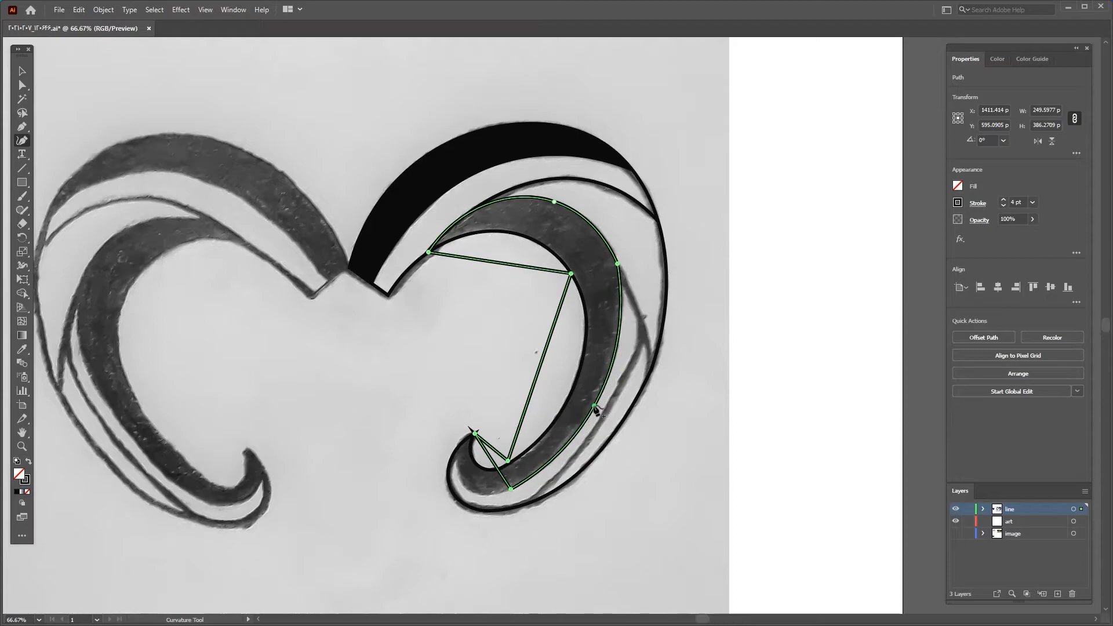
drag(493, 468, 458, 481)
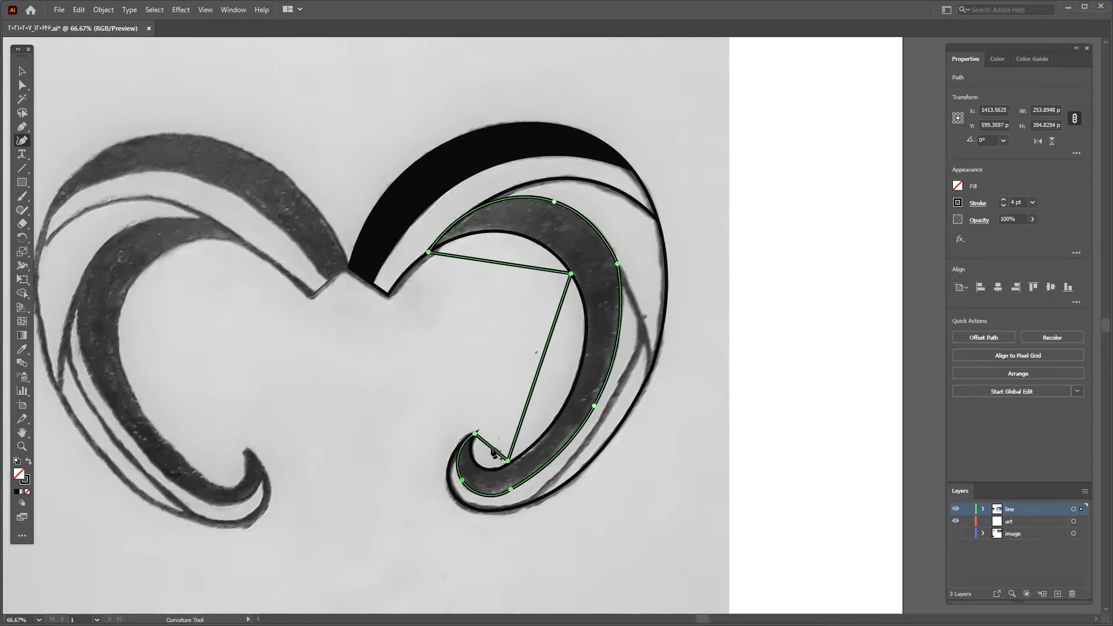
Bend the inner band's inner edge with the Curvature tool to match the sketch, and swap its stroke for a black fill.
drag(537, 374, 587, 320)
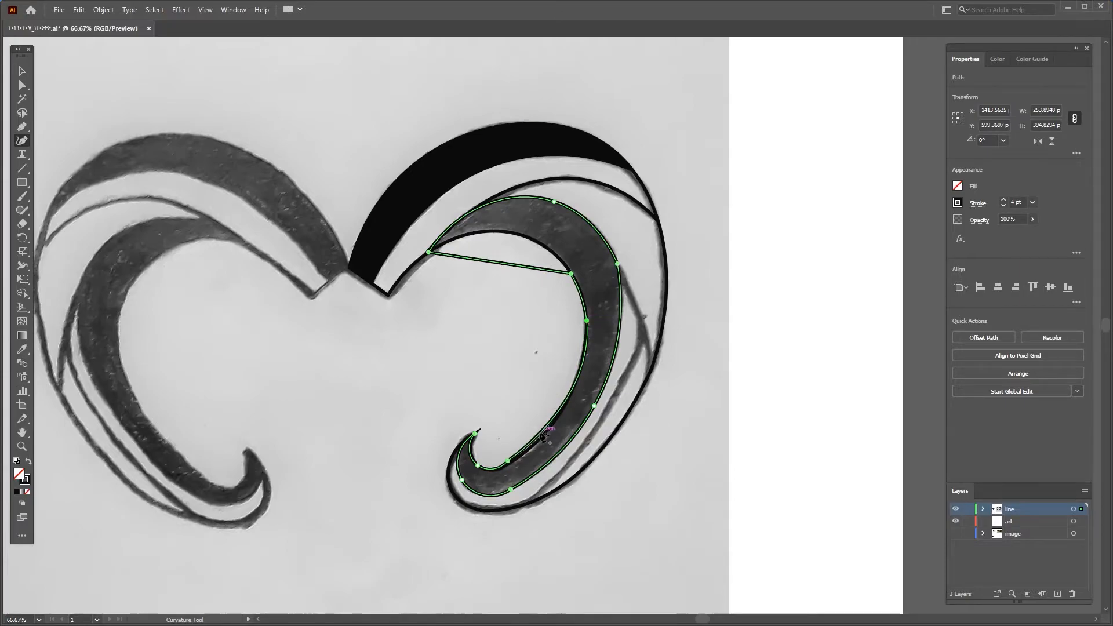
drag(509, 462, 511, 462)
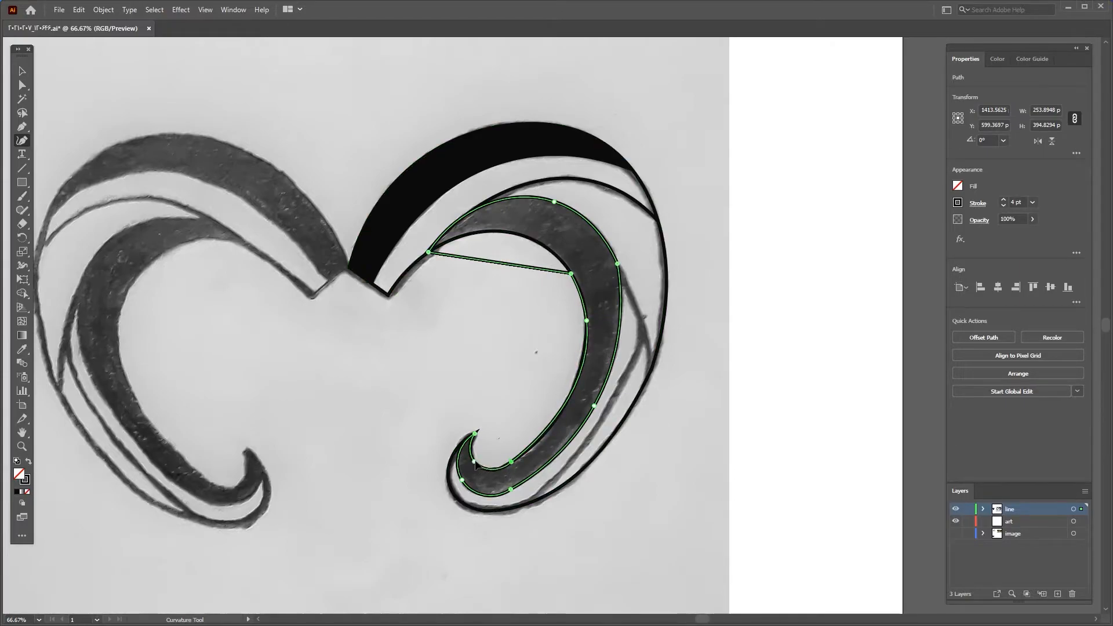
drag(586, 316, 564, 413)
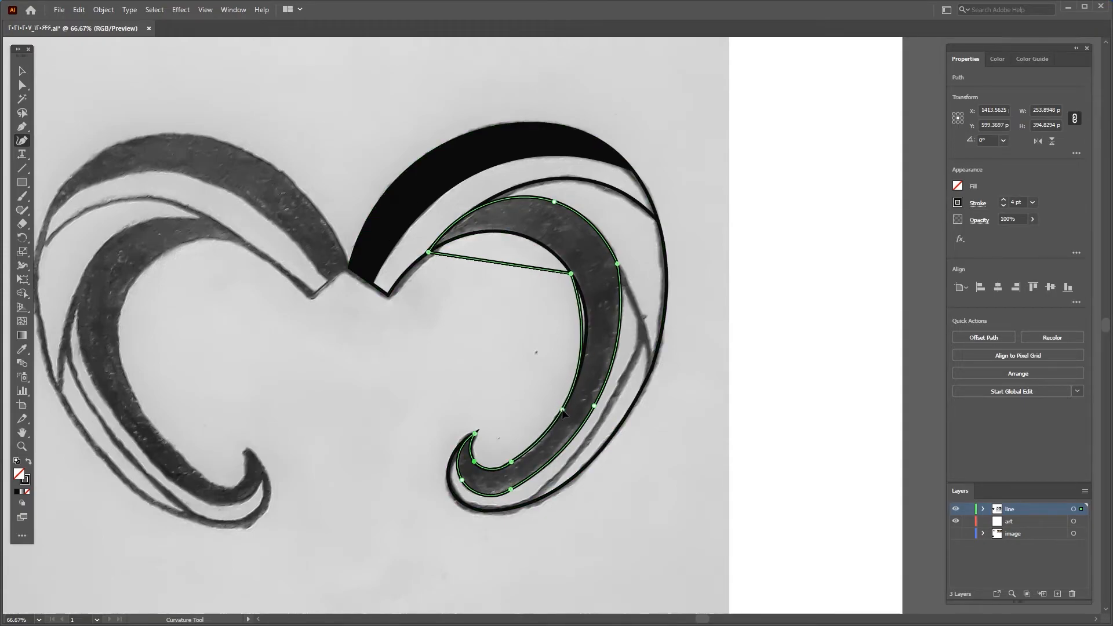
drag(583, 333, 586, 313)
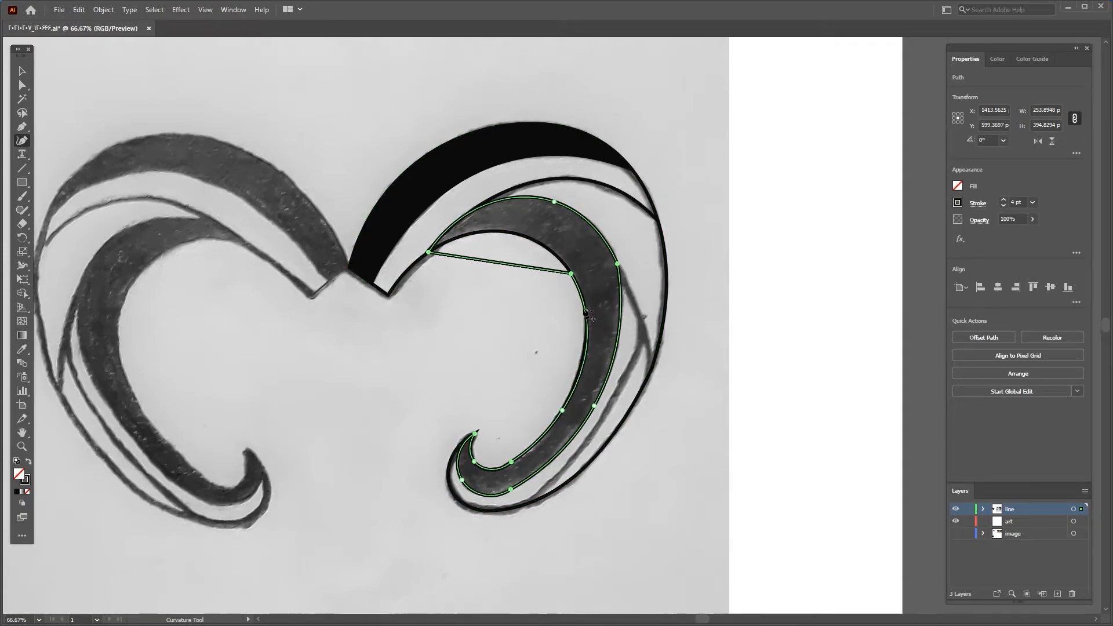
drag(510, 264, 509, 234)
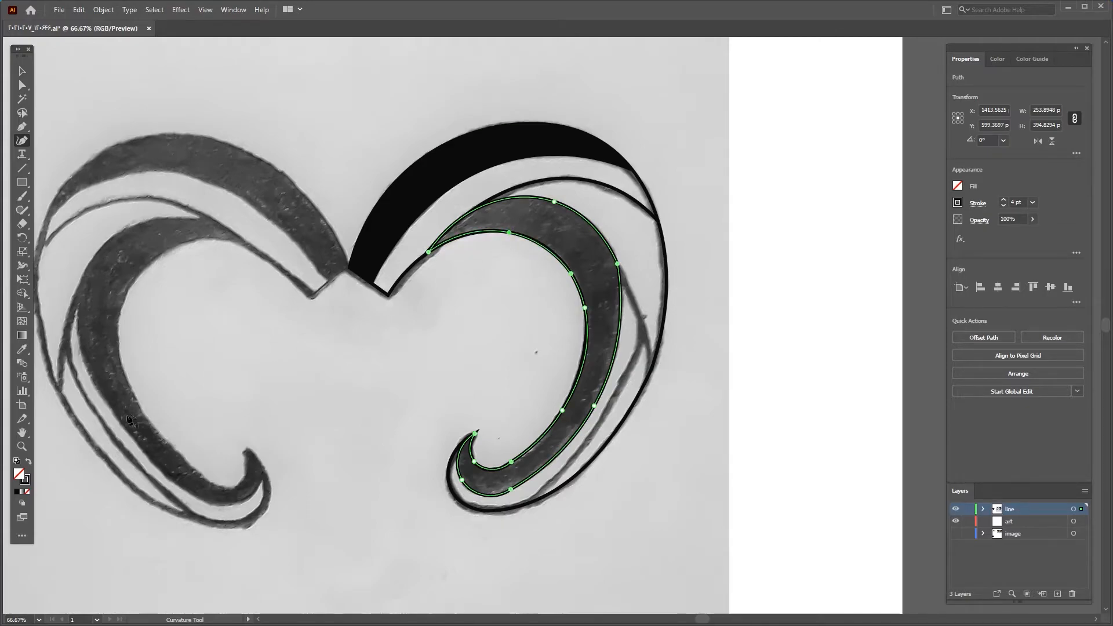
click(29, 461)
click(26, 73)
click(393, 126)
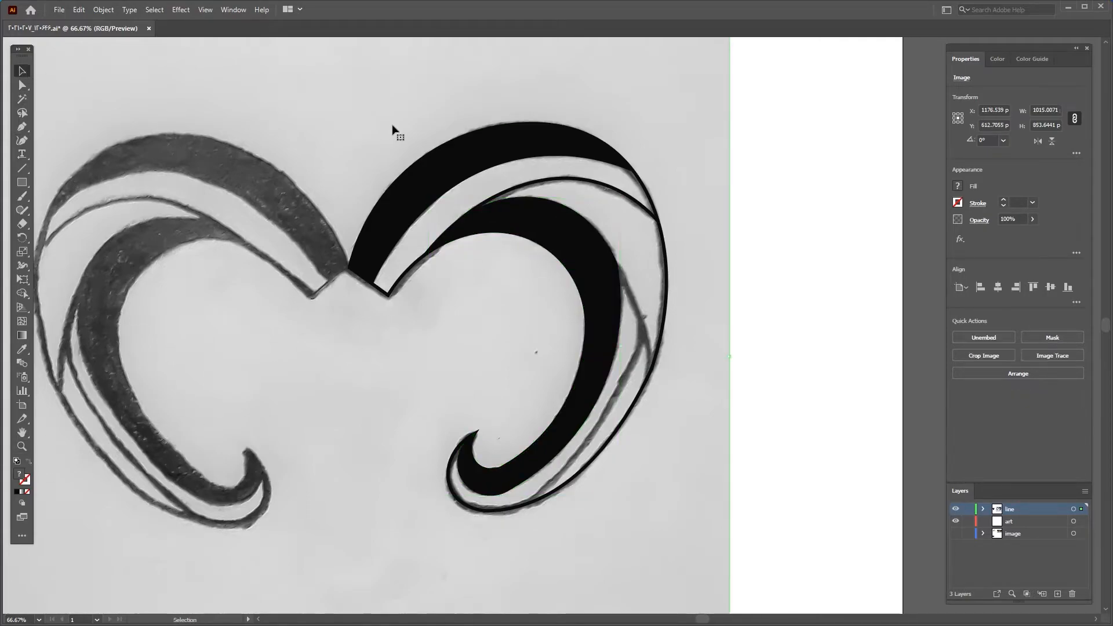
Adjust the black inner band's points near the curled tip and add a curve point on its inner edge.
click(487, 497)
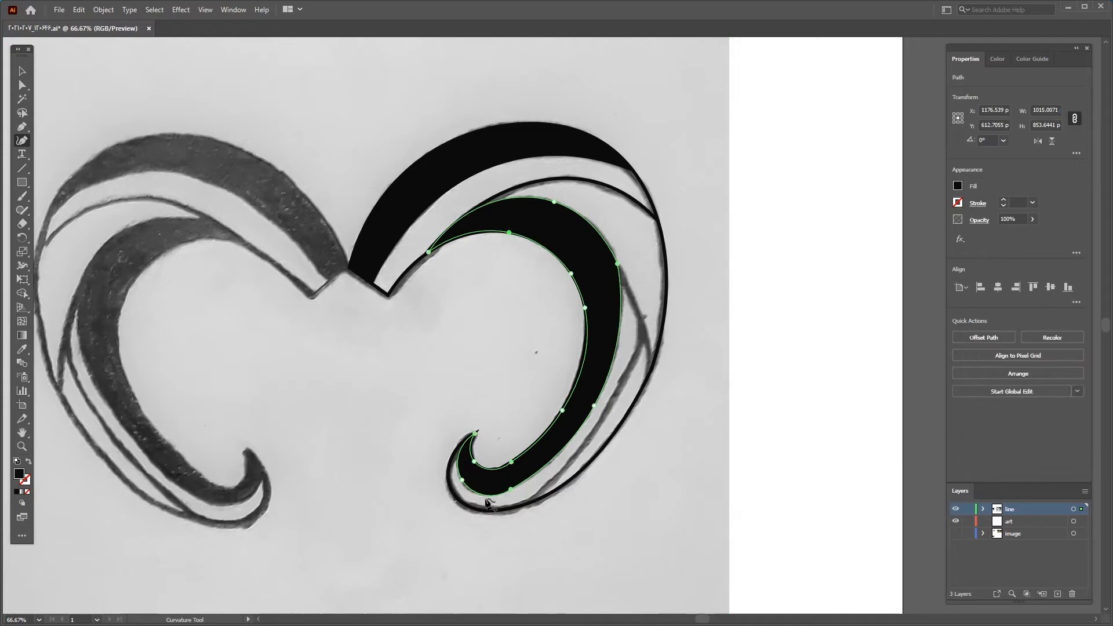
drag(511, 489, 509, 487)
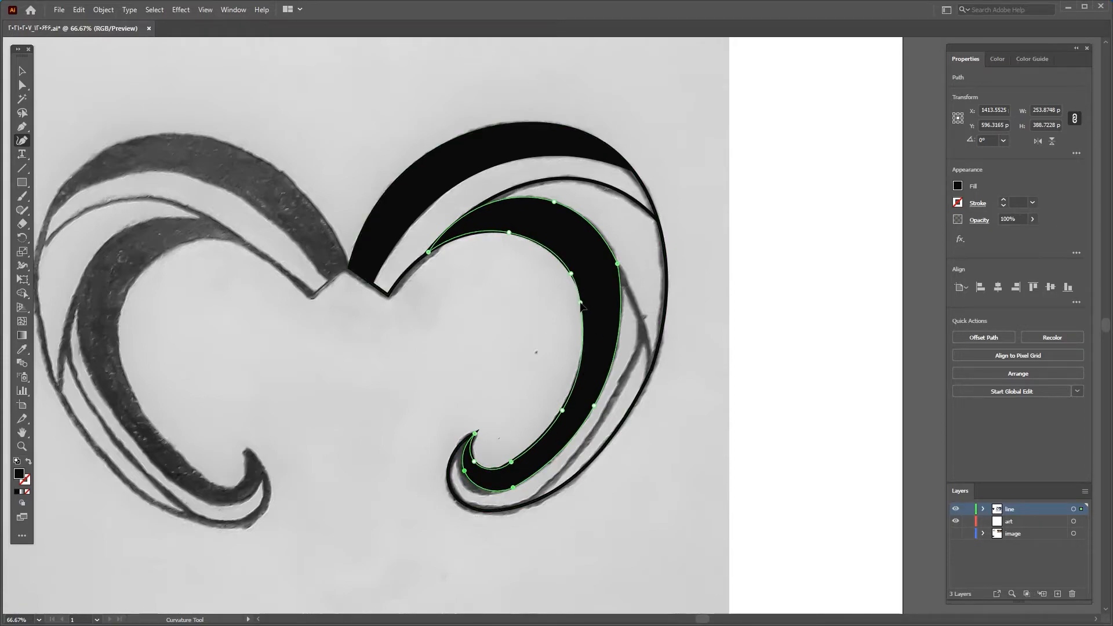
click(581, 355)
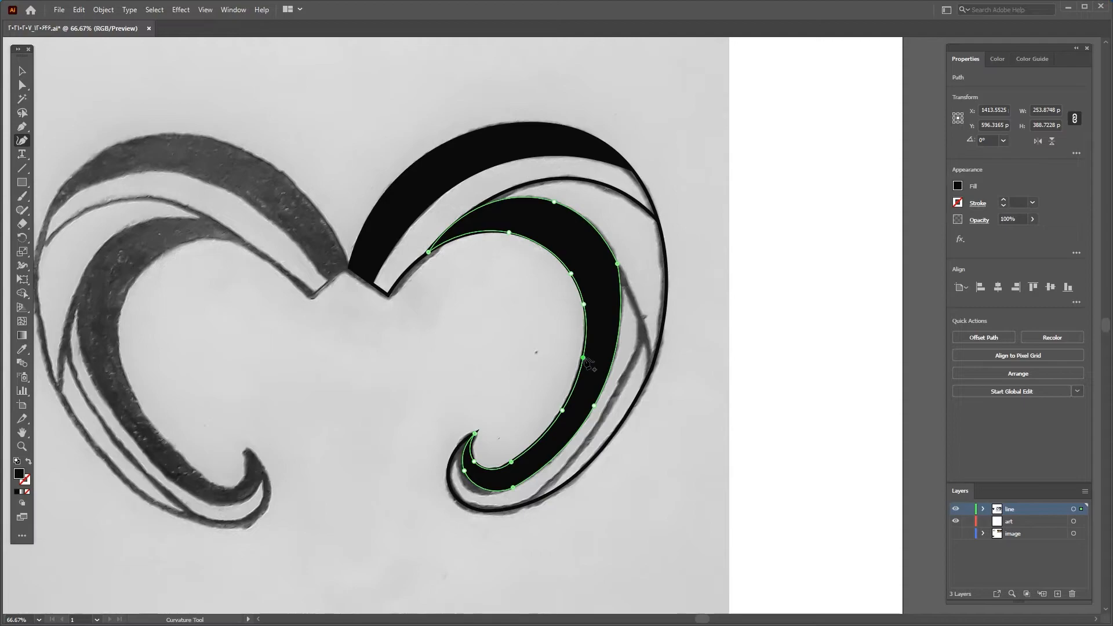
key(v)
click(336, 129)
Round the corner point on the inner band's outer edge to a radius of about 134 px.
key(p)
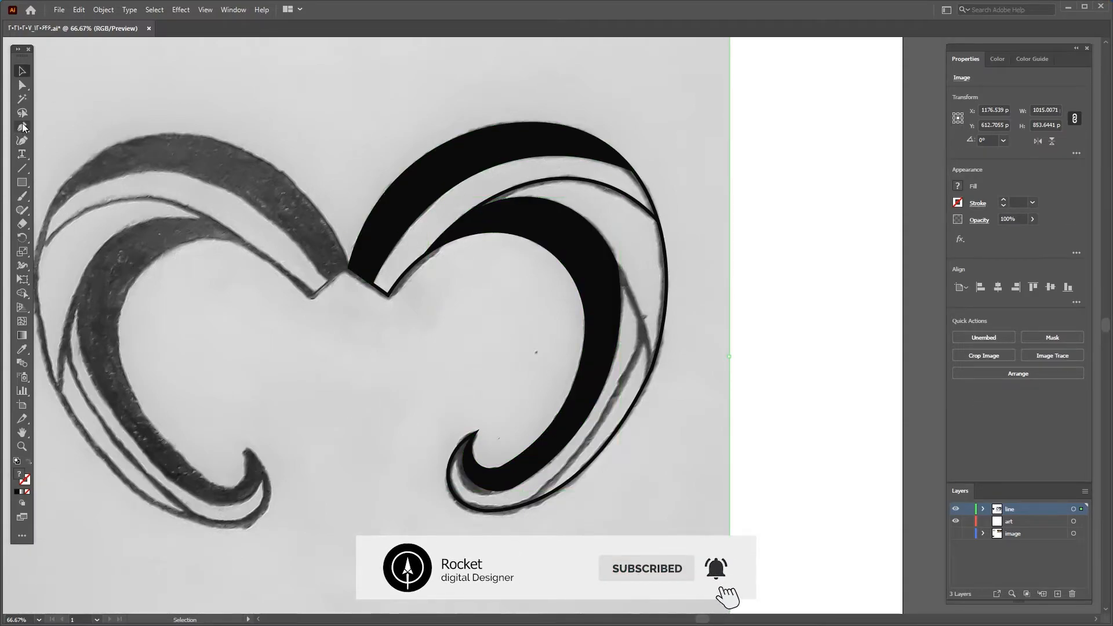
key(a)
click(609, 279)
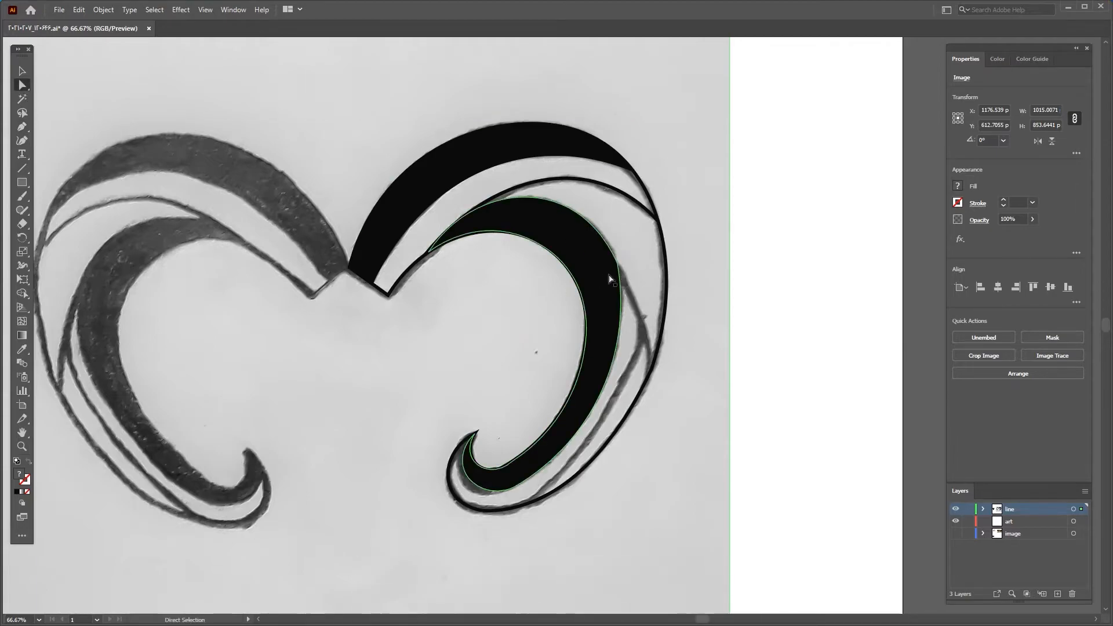
drag(613, 269, 506, 307)
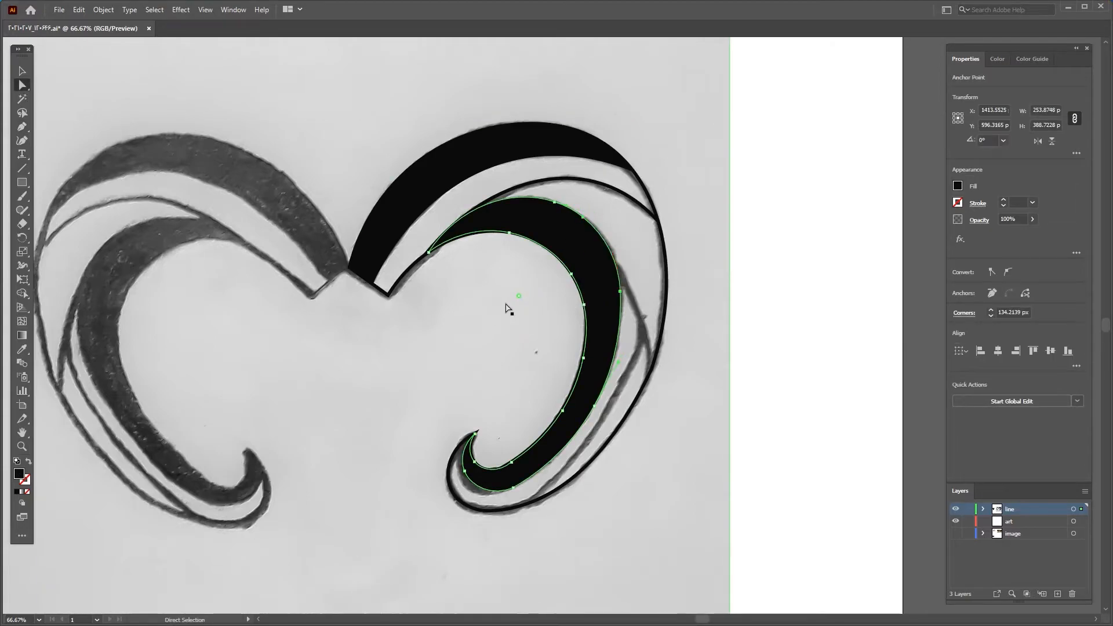
Draw a line from the inner band's upper edge down to the horn's outer edge and curve it along the sketch's side line.
click(22, 126)
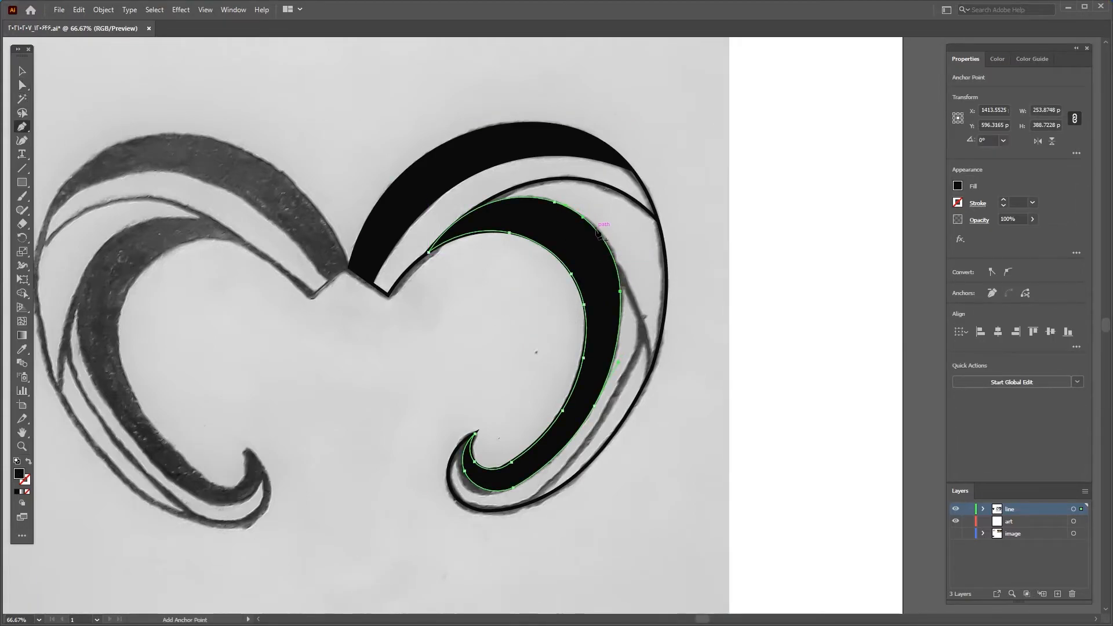
click(580, 214)
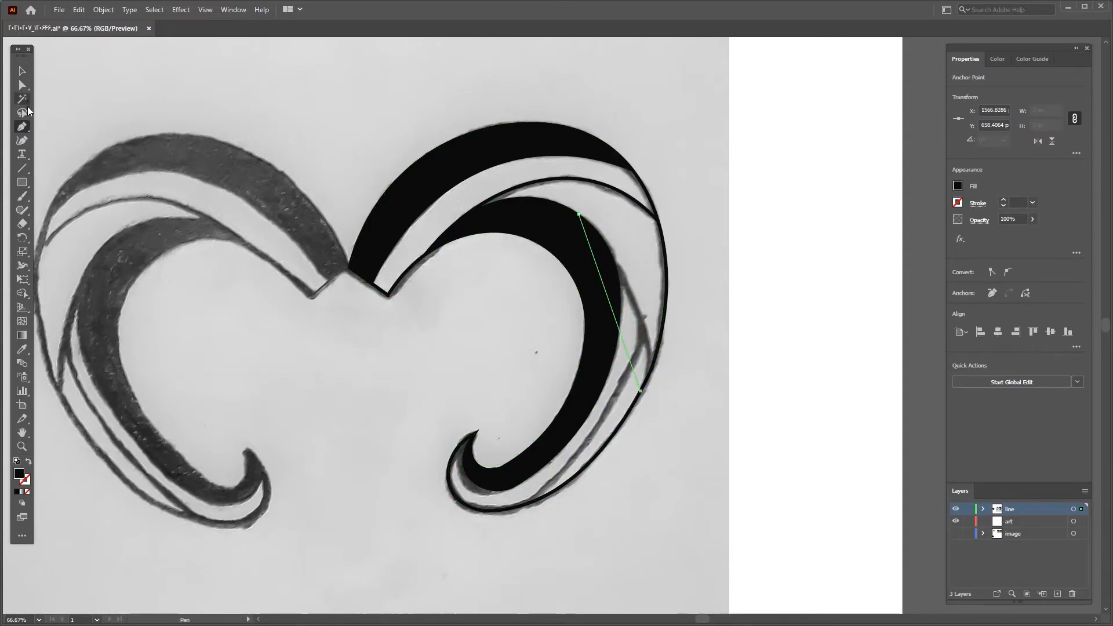
click(22, 140)
drag(608, 293, 637, 297)
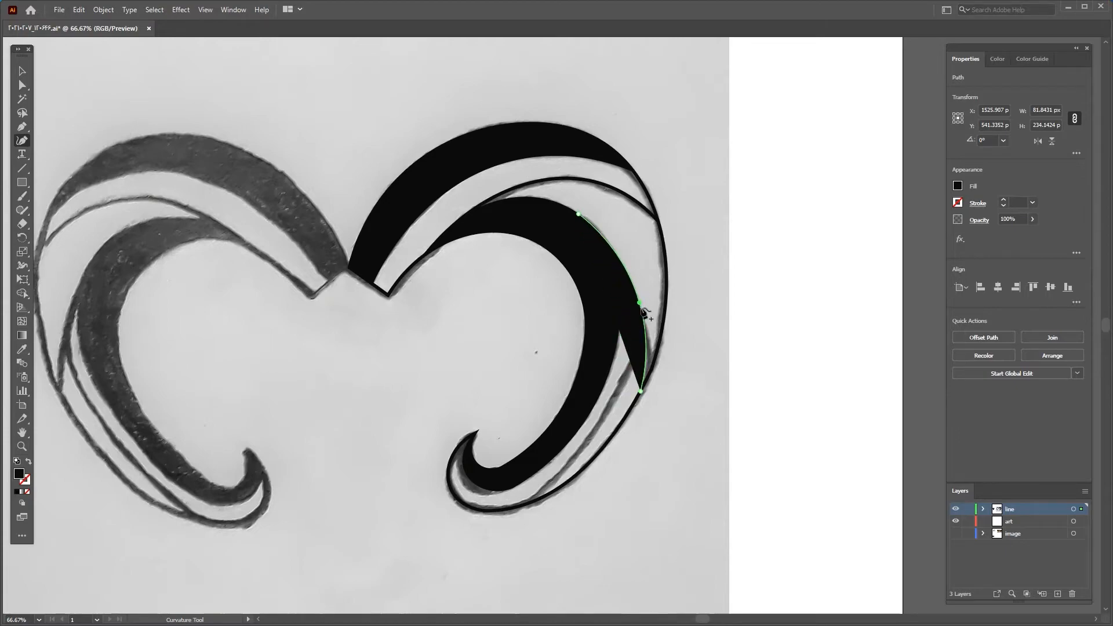
drag(647, 362, 647, 378)
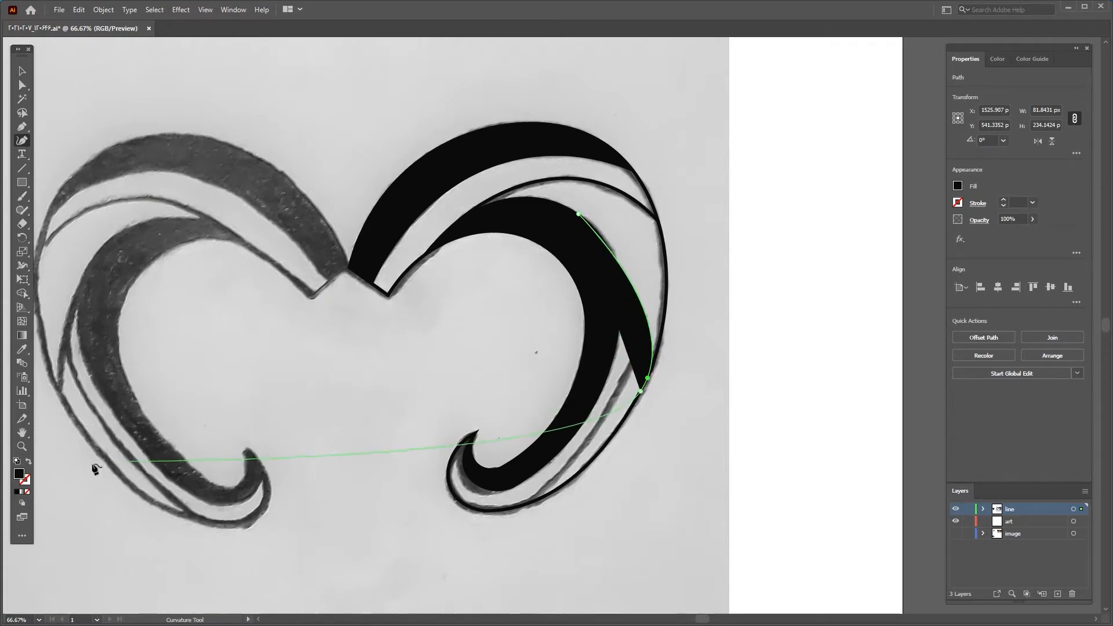
Give the side line a 4 pt stroke with no fill and refine its lower bend to match the sketch.
click(29, 461)
drag(647, 345, 650, 371)
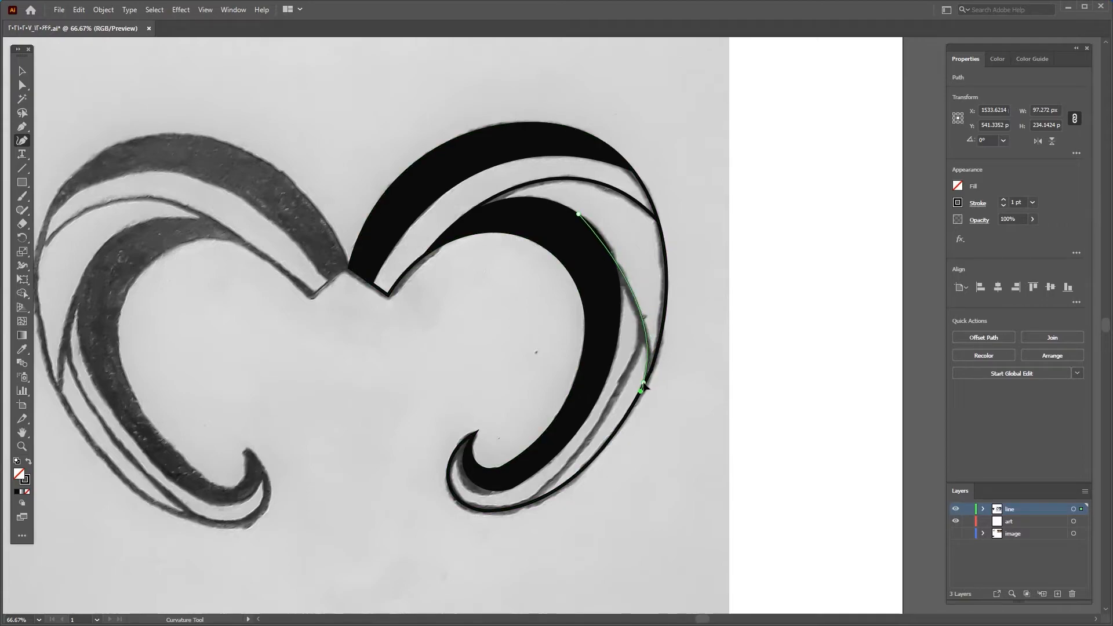
click(28, 461)
click(29, 461)
key(v)
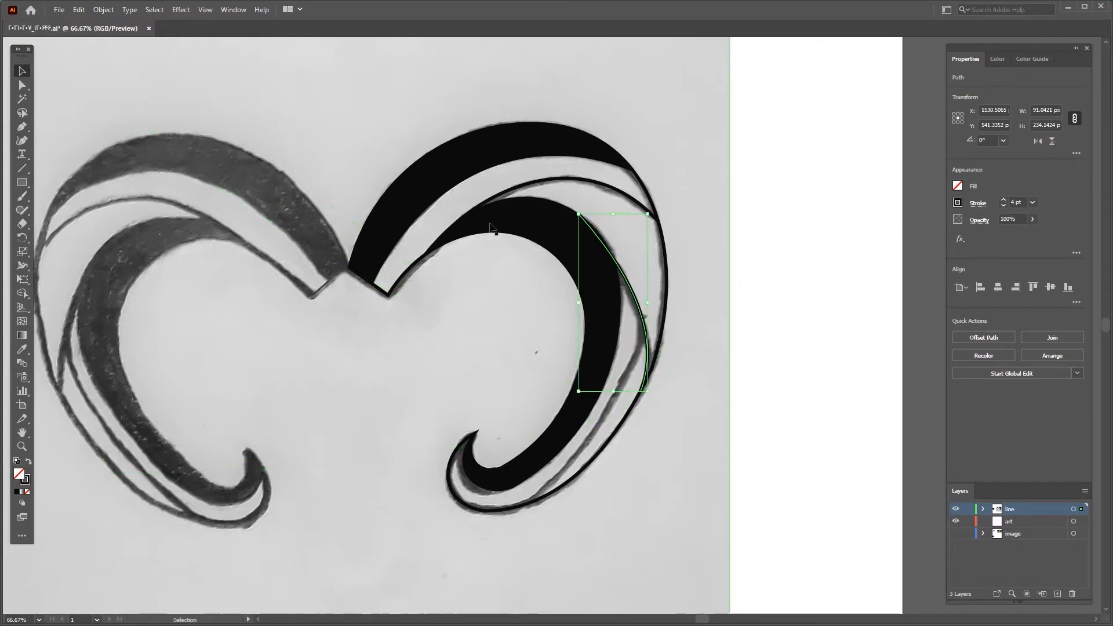
Move the side line's upper end point down along the inner band's outer edge and reshape the line's curve.
click(745, 286)
click(640, 289)
click(23, 86)
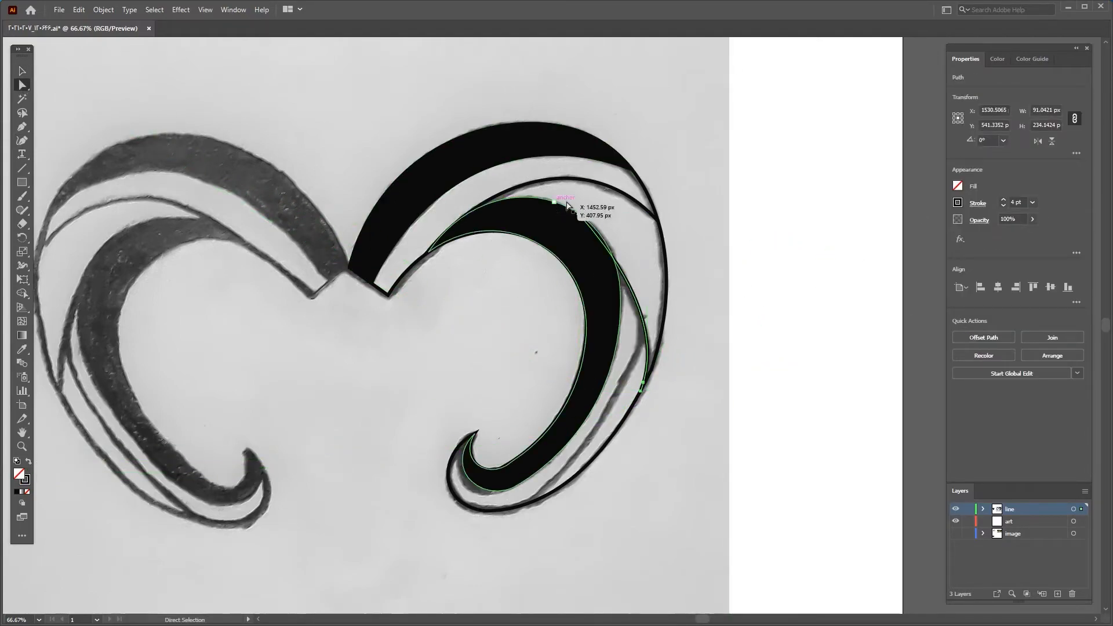
click(578, 214)
drag(664, 305, 654, 344)
click(645, 282)
Fine-tune the side line's upper end point and lower bend to follow the sketch.
scroll(661, 306, up, 2)
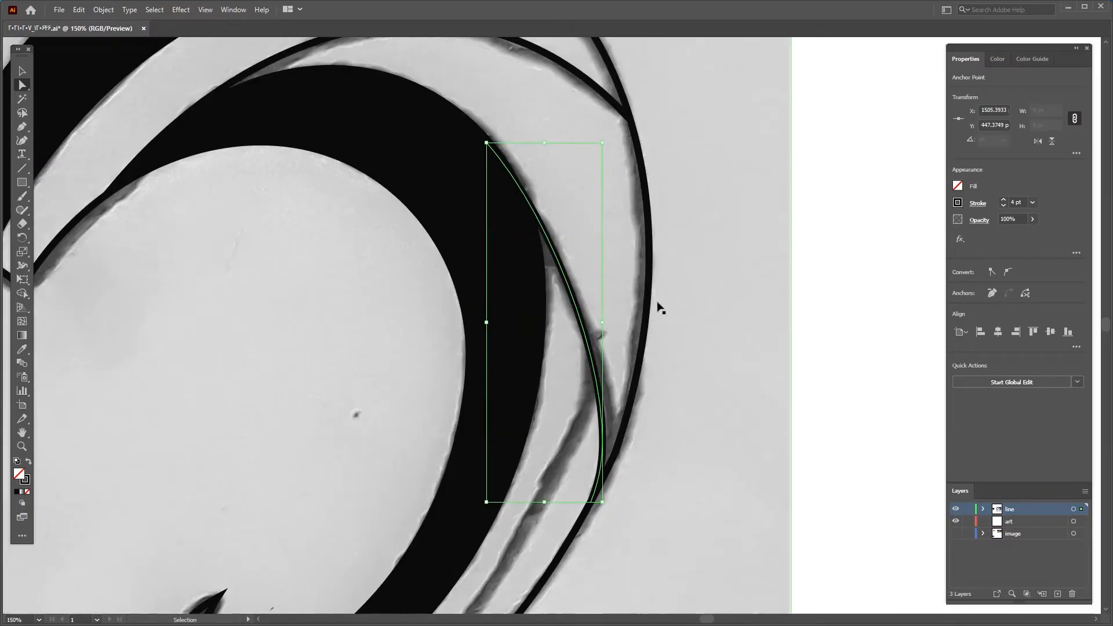
drag(491, 145, 492, 146)
mouse_move(622, 396)
mouse_down()
mouse_move(636, 423)
mouse_move(632, 406)
mouse_up()
drag(561, 220, 550, 198)
click(717, 318)
scroll(715, 316, down, 2)
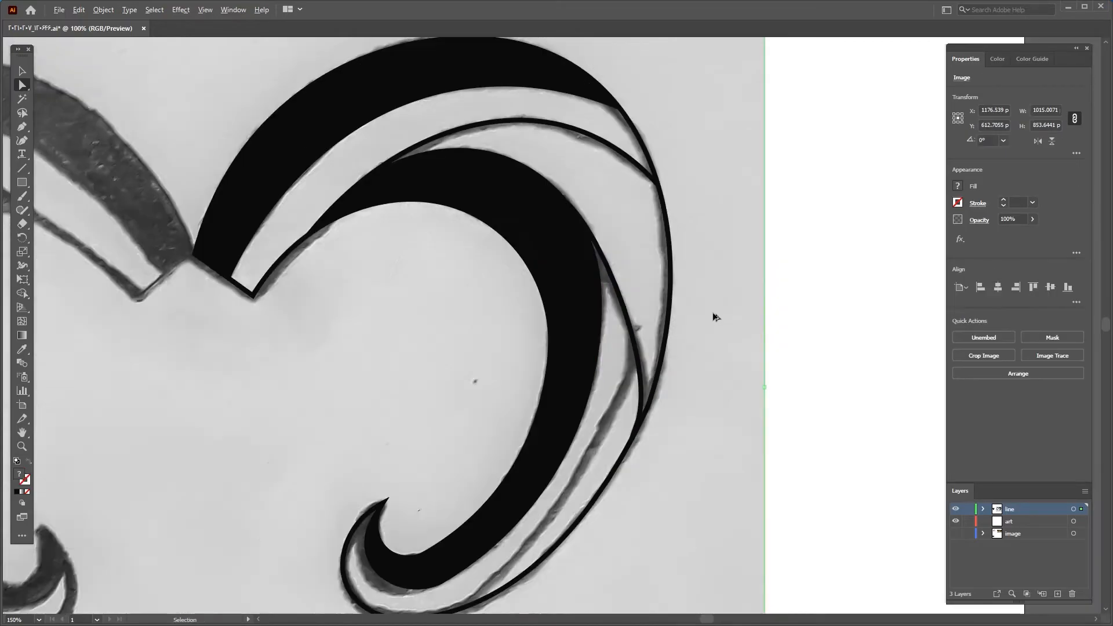
Outline a closed straight-sided shape between the side line's middle, the lower outer edge and the point where they meet.
drag(710, 348, 690, 311)
click(22, 127)
click(638, 281)
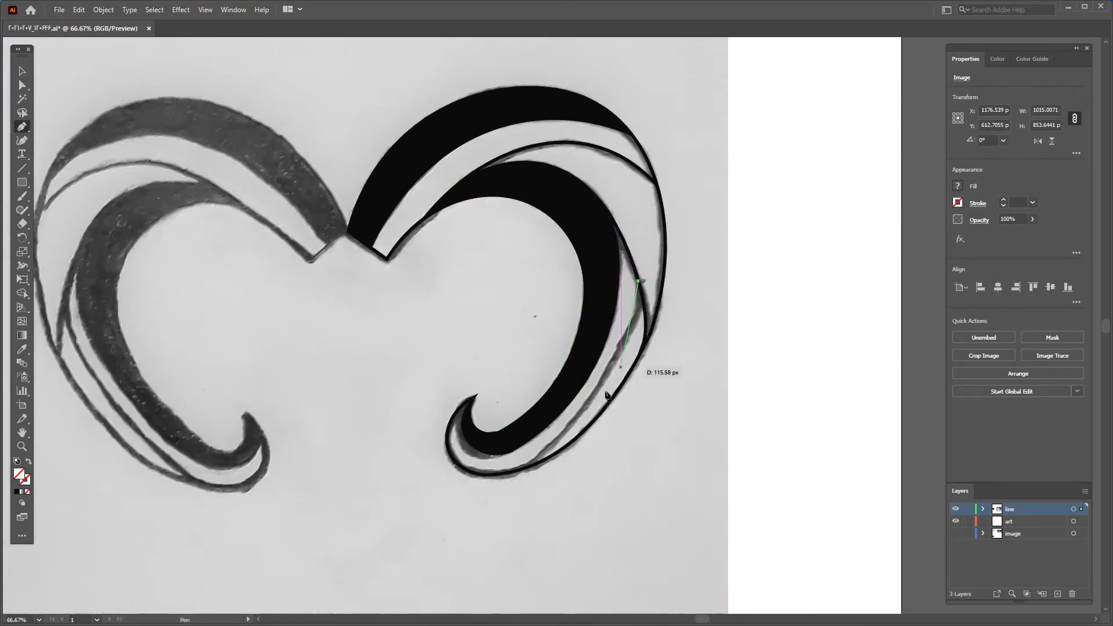
click(515, 471)
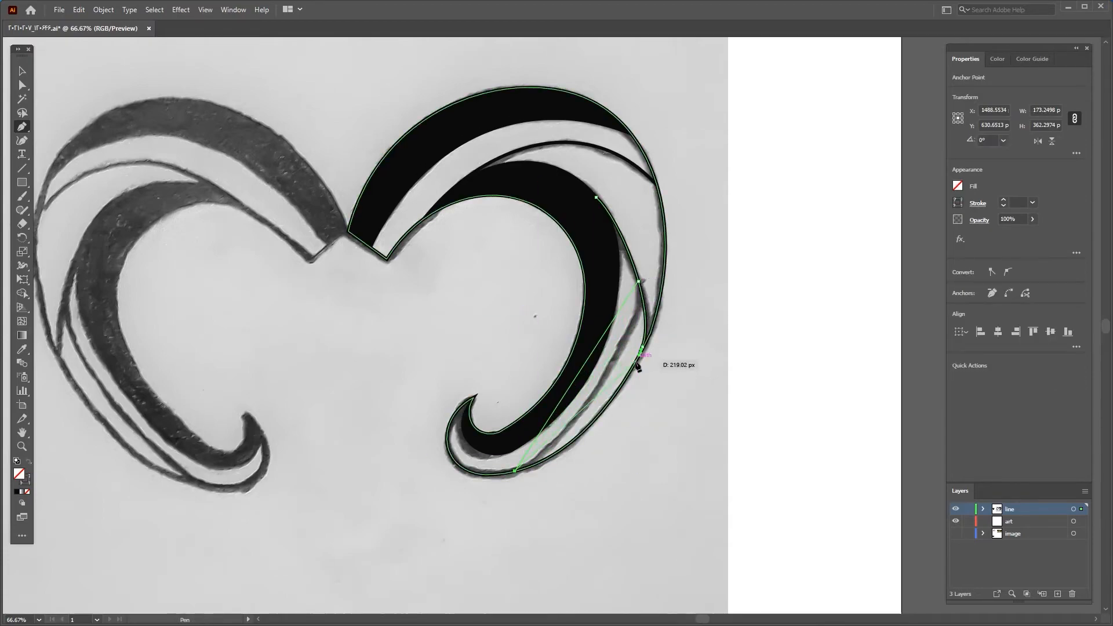
click(638, 364)
Curve the new shape's sides along the horn's outer edge and the sketched inner line, and fill it with black.
key(shift+grave)
click(590, 417)
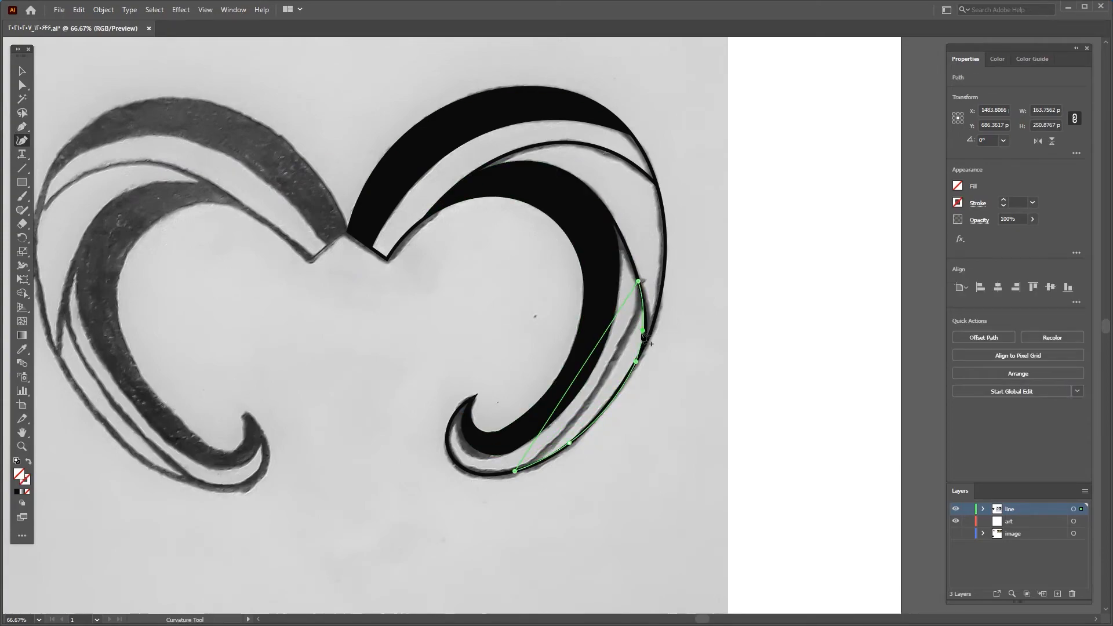
click(616, 350)
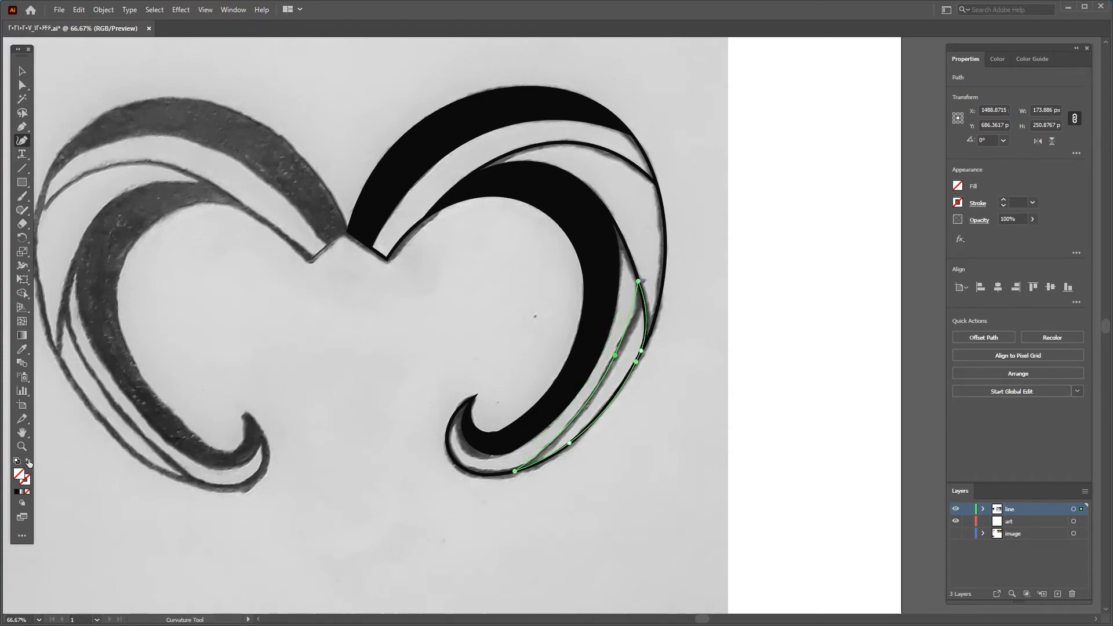
click(16, 492)
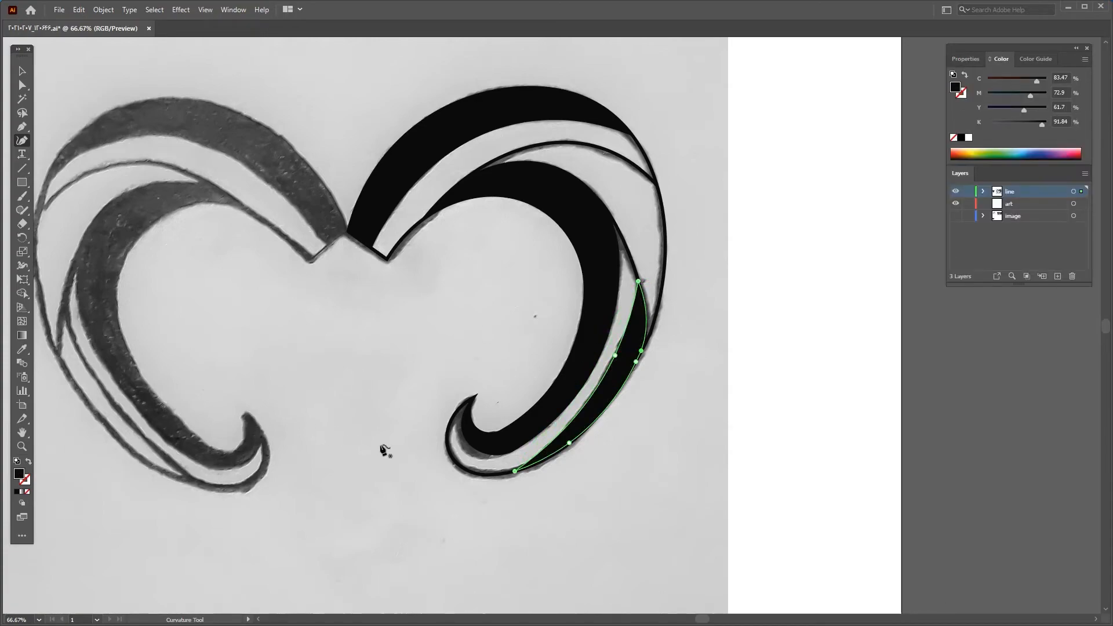
click(21, 73)
click(771, 304)
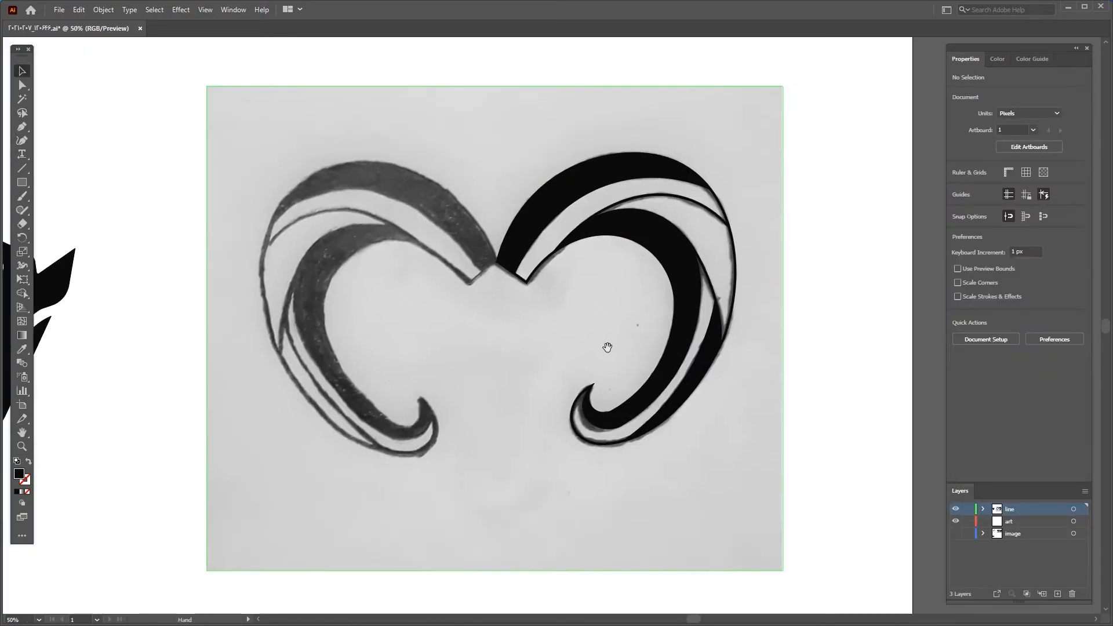
Delete the sketch image and group all the paths of the traced horn.
click(529, 354)
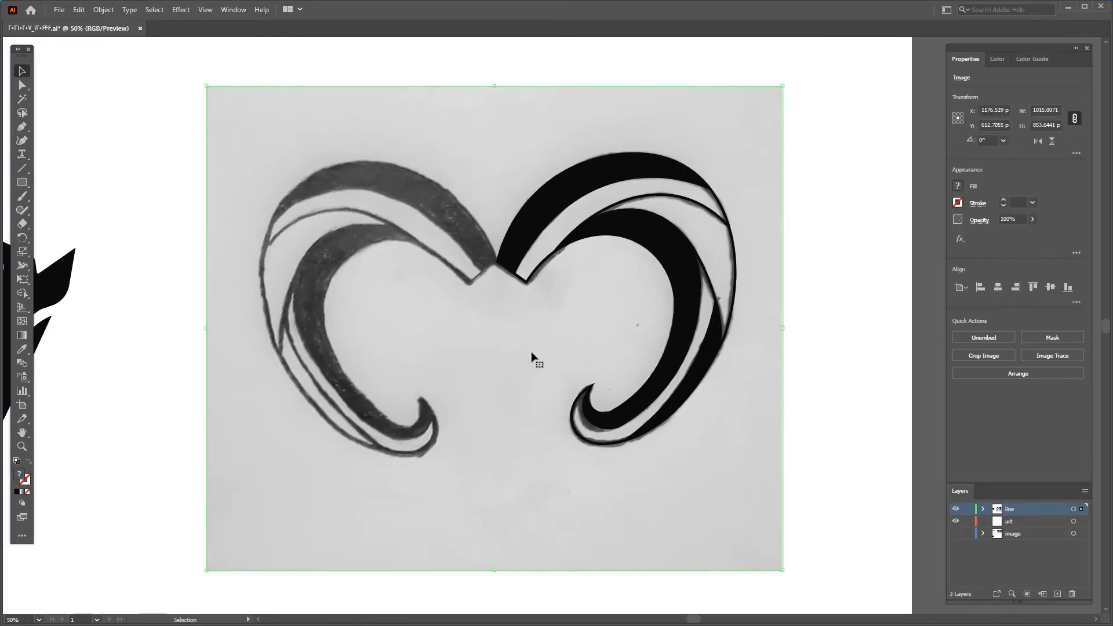
key(Delete)
scroll(531, 355, up, 2)
drag(784, 141, 478, 470)
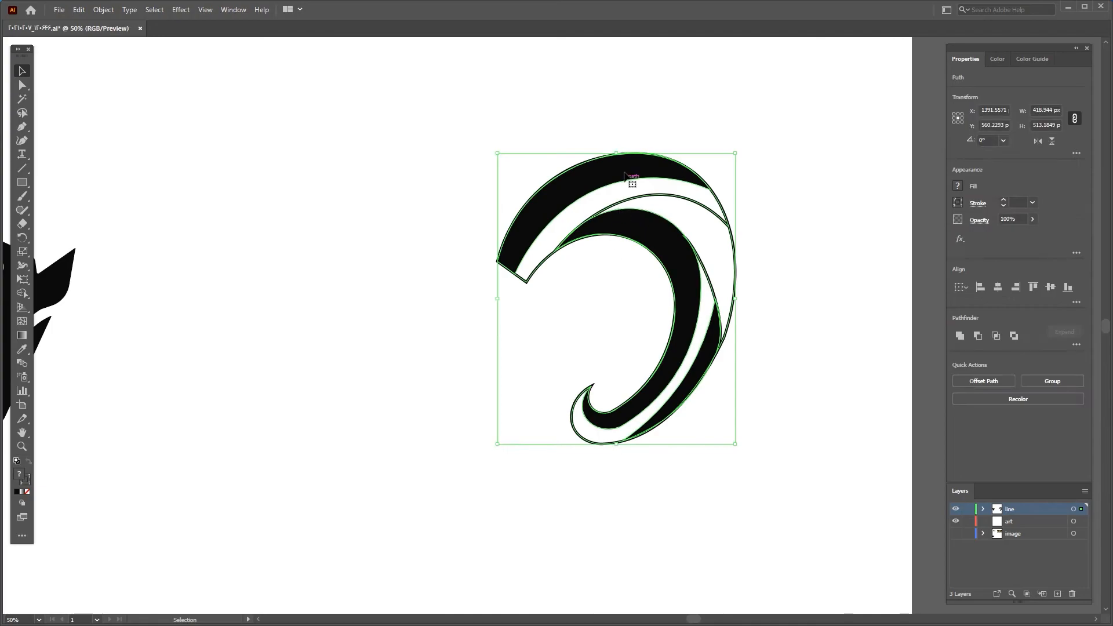
right_click(628, 174)
click(663, 244)
click(391, 283)
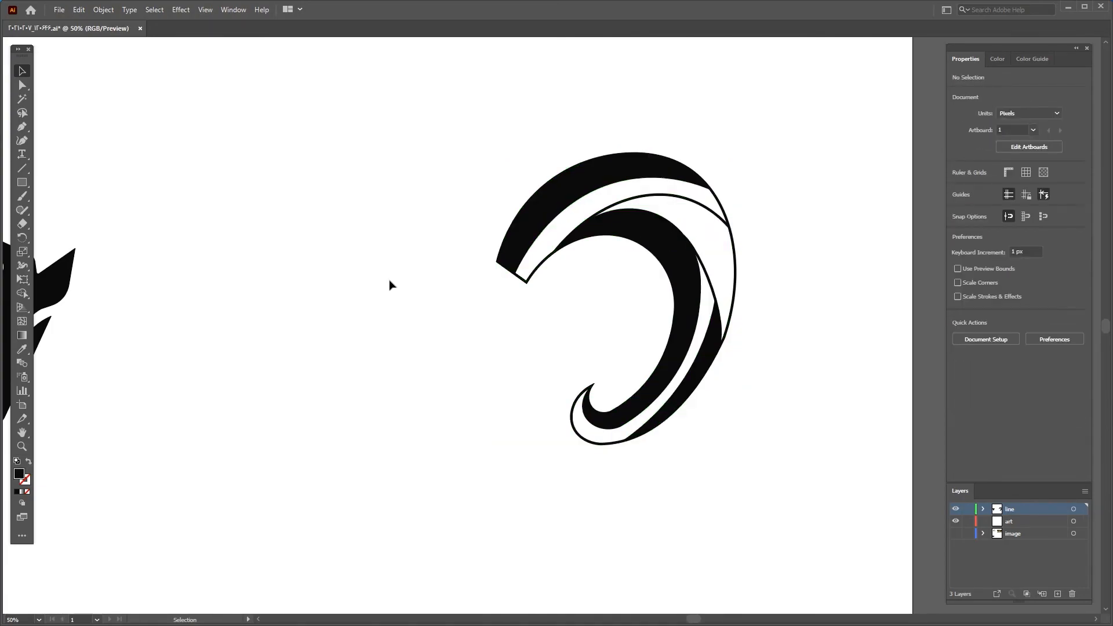
Place the horn against the right side of the ram's forehead and rotate it slightly counterclockwise.
scroll(348, 296, down, 1)
drag(348, 296, 458, 300)
drag(282, 294, 528, 306)
drag(632, 246, 535, 246)
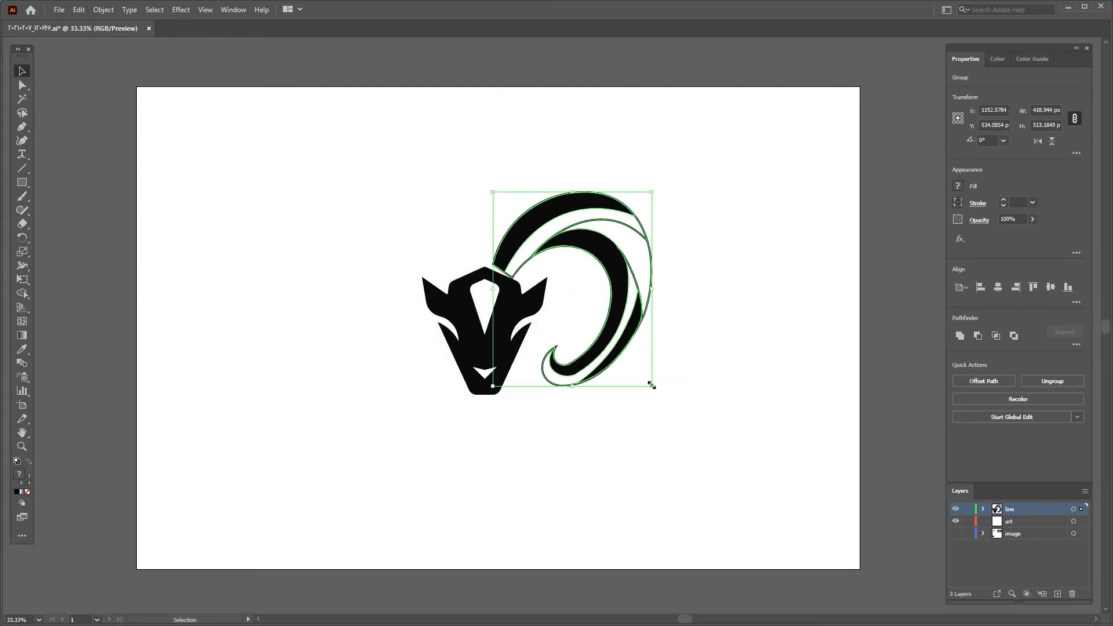
mouse_move(666, 382)
mouse_down()
mouse_move(671, 371)
mouse_move(536, 238)
mouse_move(676, 363)
mouse_up()
Duplicate the horn, reflect the copy horizontally and place it against the left side of the forehead.
drag(504, 247, 257, 247)
right_click(271, 228)
click(420, 400)
click(569, 390)
drag(349, 253, 462, 255)
Enlarge both horns together to about 950 px wide and nudge them slightly right and down over the head.
shift+click(645, 255)
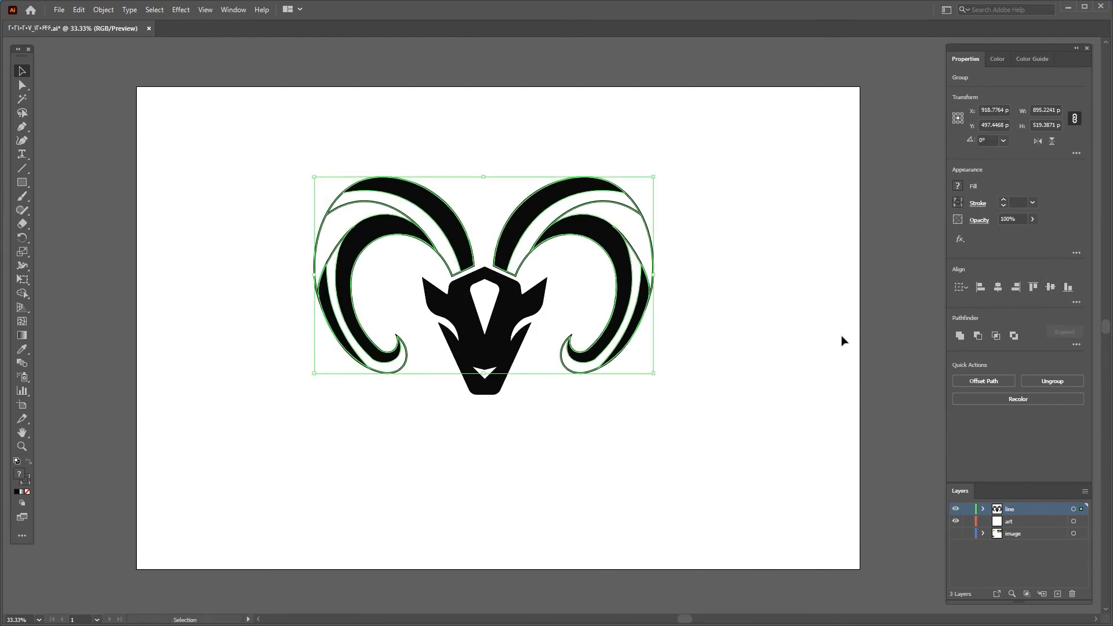
mouse_move(654, 375)
mouse_down()
mouse_move(666, 379)
mouse_move(653, 370)
mouse_up()
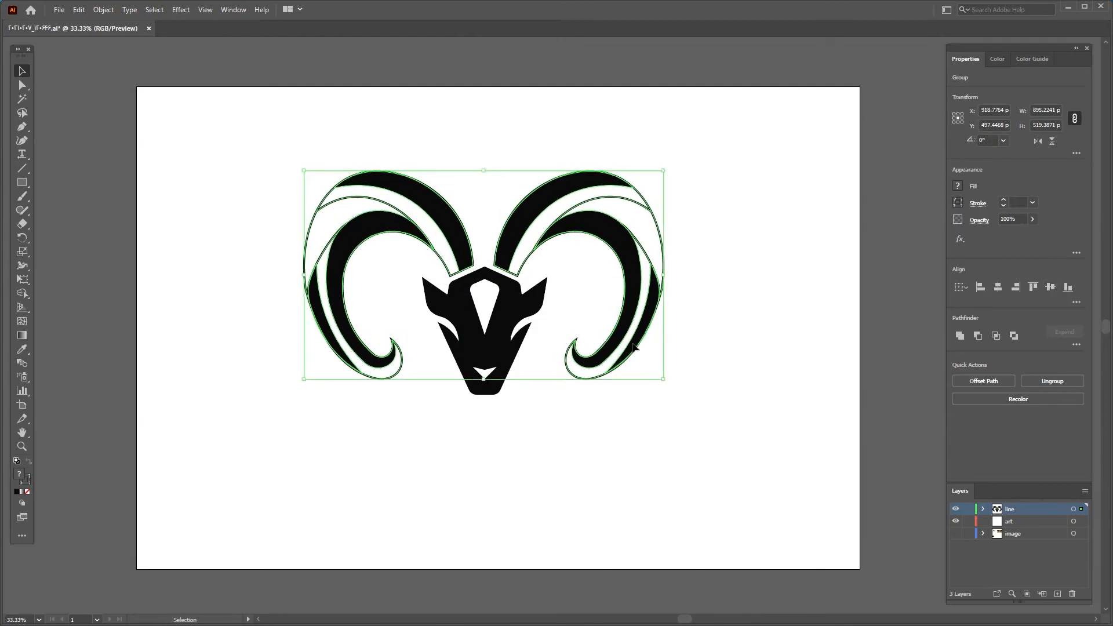
key(Right)
key(Right)
key(Down)
key(Down)
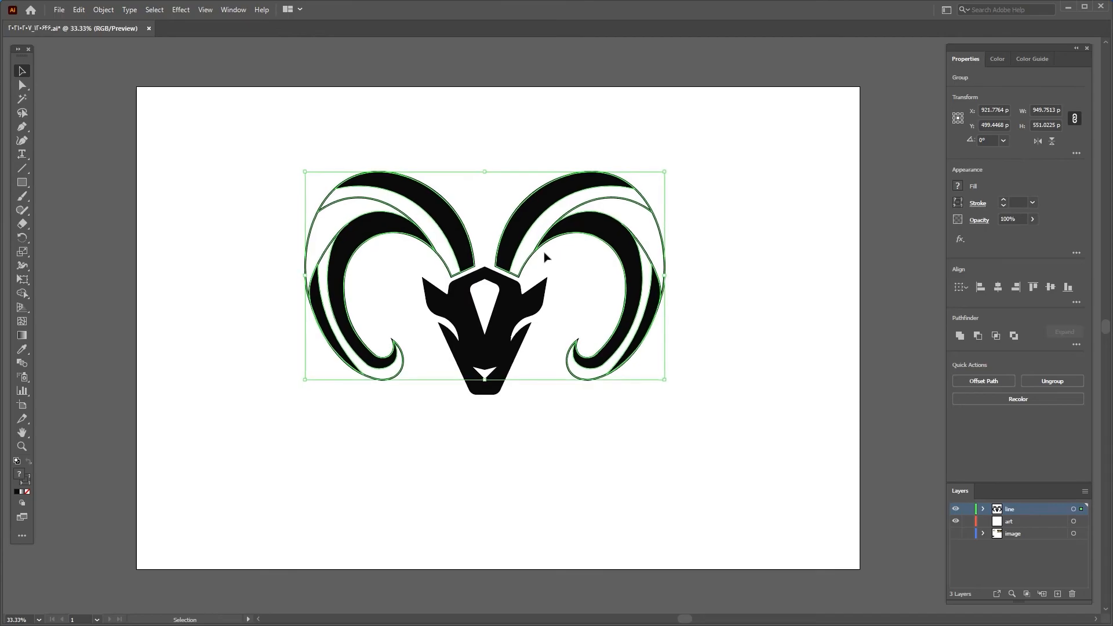
Group the head and both horns into a single logo.
drag(720, 164, 238, 455)
right_click(509, 298)
click(531, 384)
click(693, 296)
Enlarge the ram logo proportionally and position it around the middle of the artboard.
click(661, 325)
drag(665, 394, 723, 450)
drag(551, 232, 565, 347)
click(790, 335)
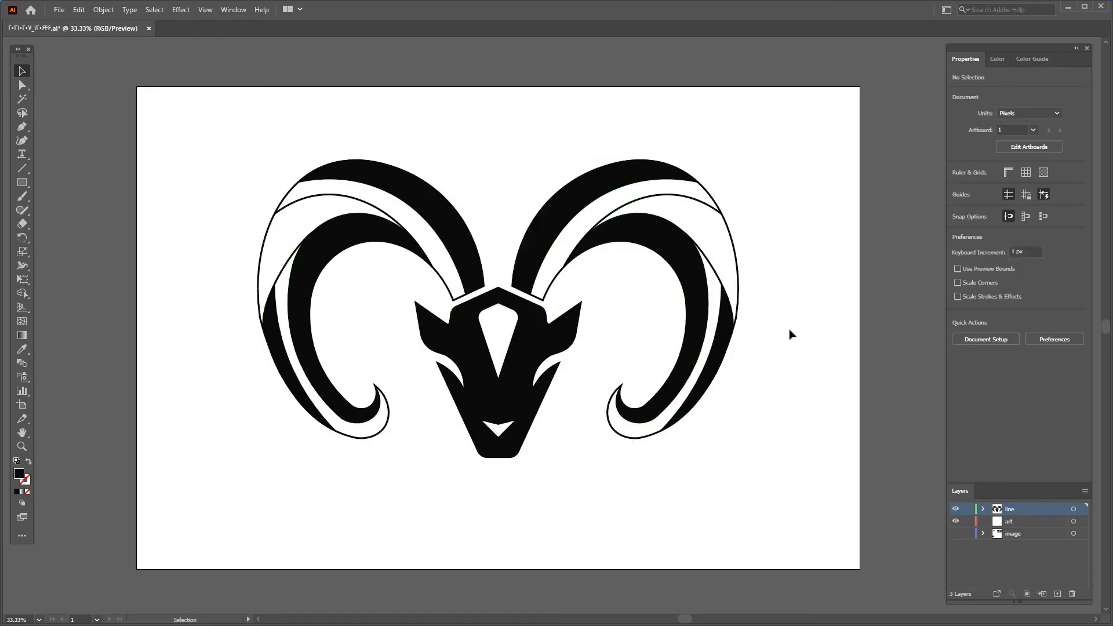